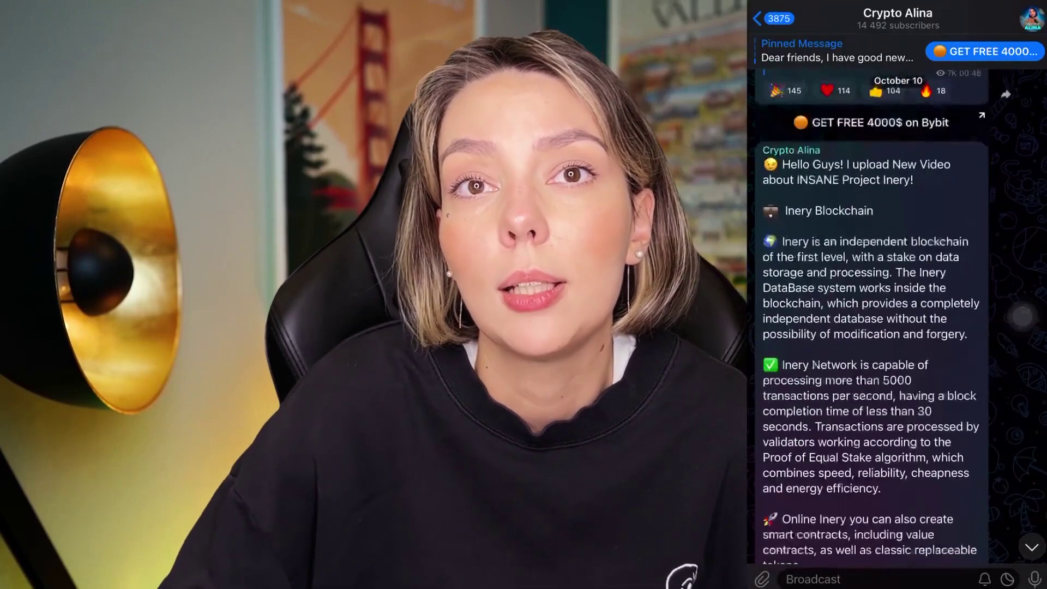
click(875, 396)
scroll(897, 295, up, 5)
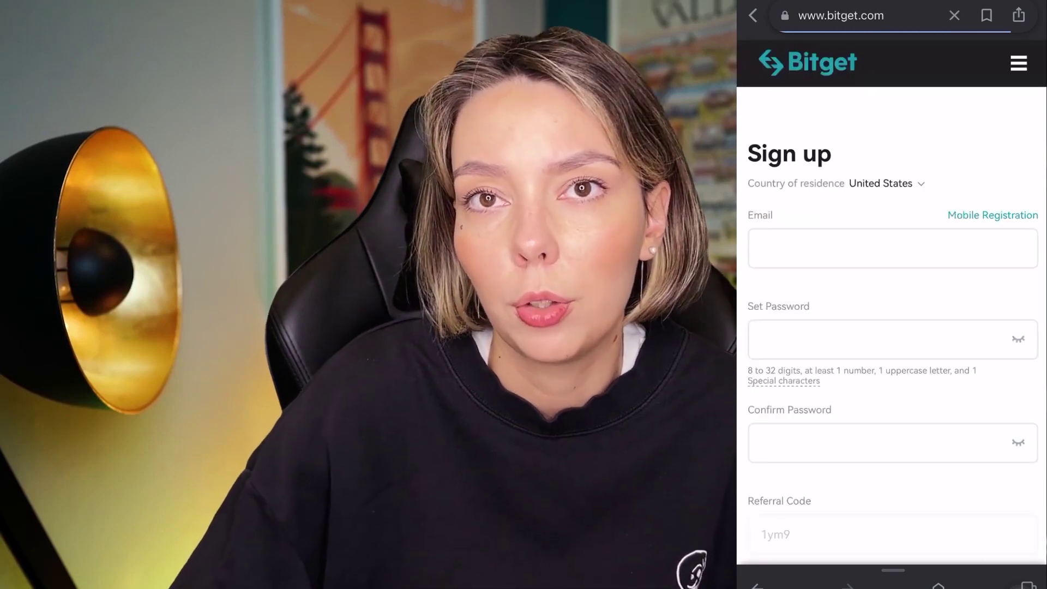
scroll(892, 295, down, 15)
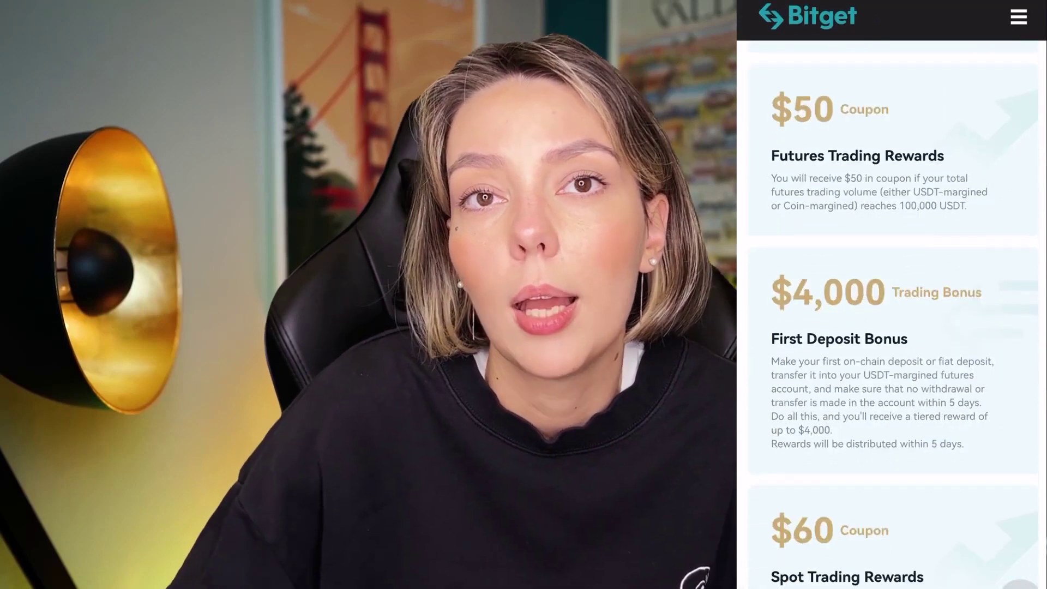
scroll(891, 294, down, 3)
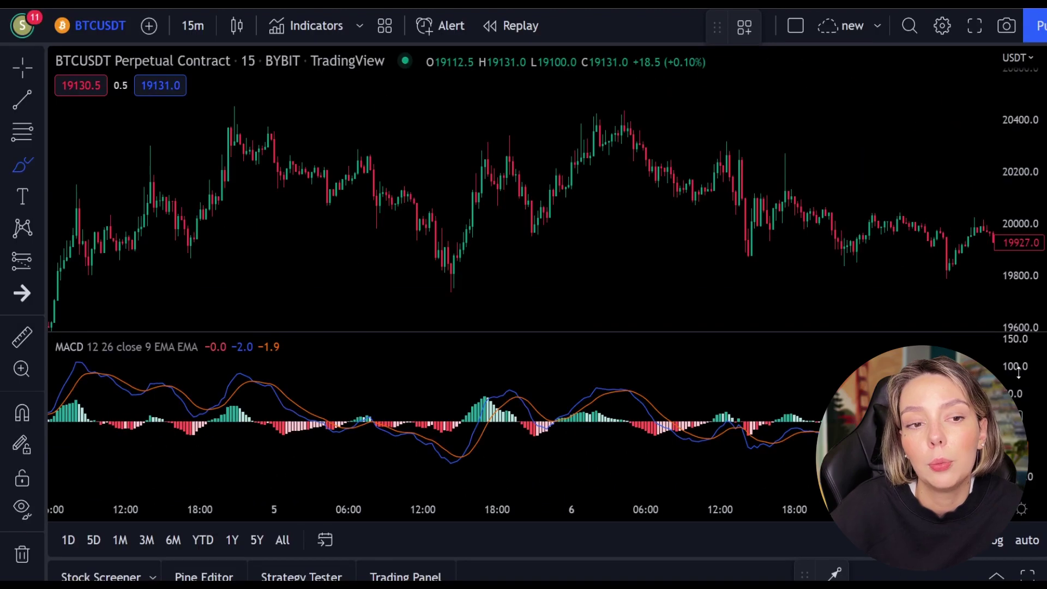
- Circle the MACD crossovers on 5 and 6 October with the red brush and trace the matching price rise and fall
drag(529, 376, 494, 479)
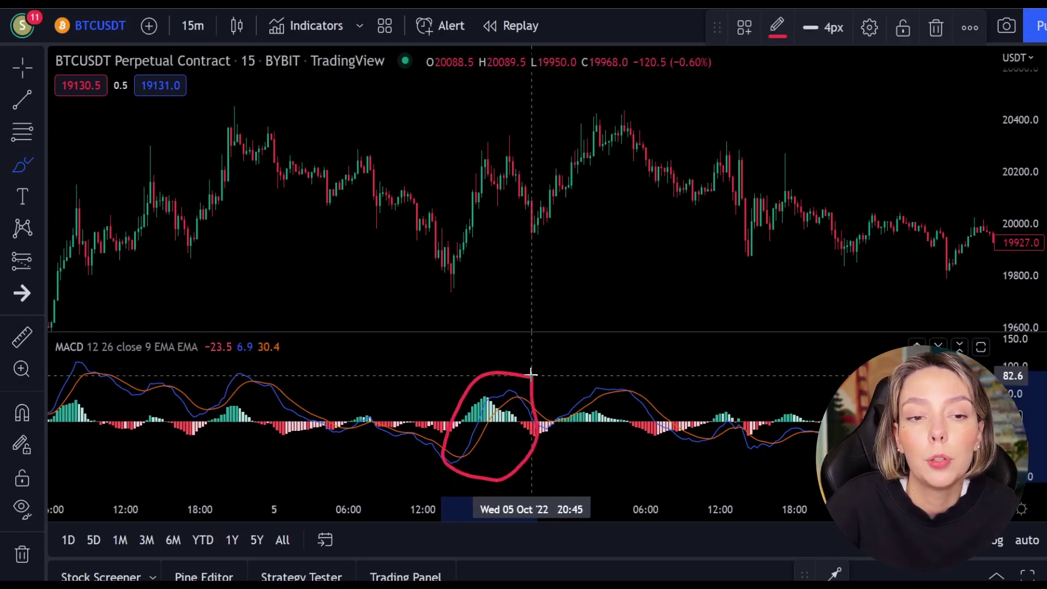
mouse_move(452, 268)
mouse_down()
mouse_move(507, 134)
mouse_move(533, 190)
mouse_up()
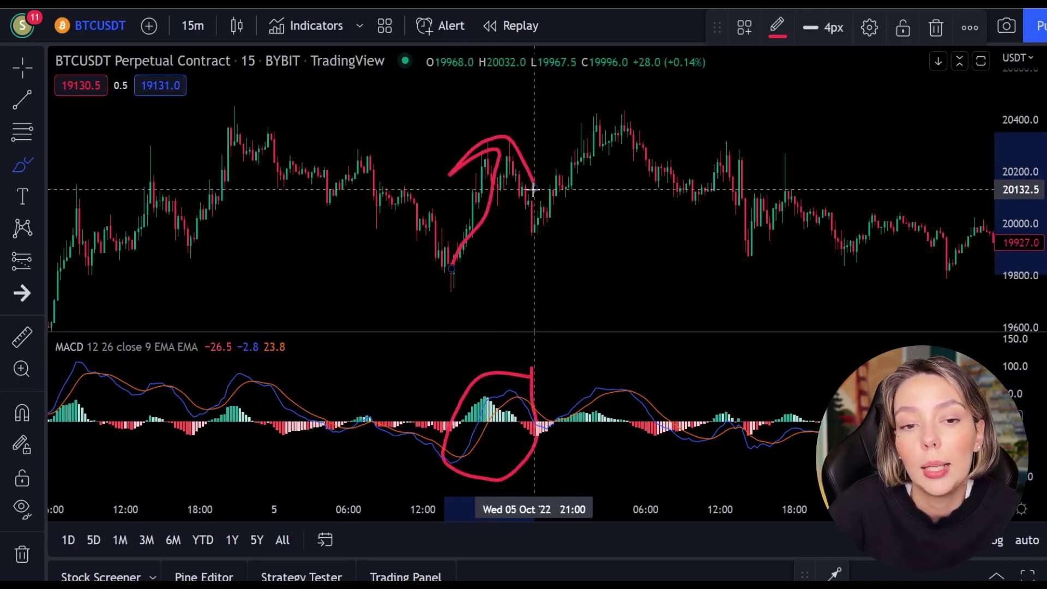
mouse_move(674, 387)
mouse_down()
mouse_move(615, 369)
mouse_move(690, 443)
mouse_up()
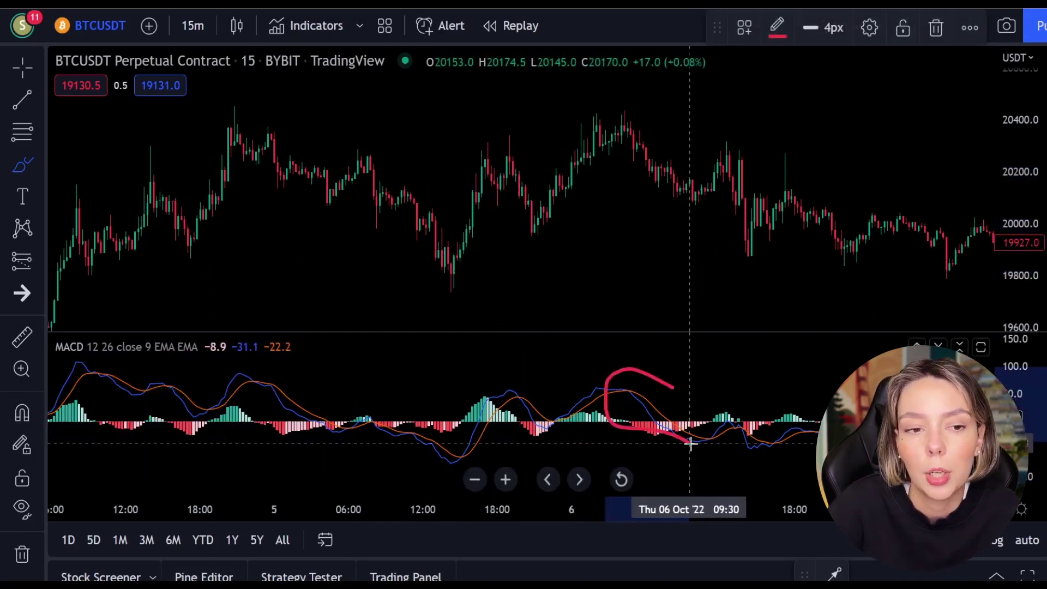
drag(627, 117, 772, 251)
- Circle the MACD crossover at the 5 October low in red and trace the price's fall and rebound
drag(476, 441, 480, 452)
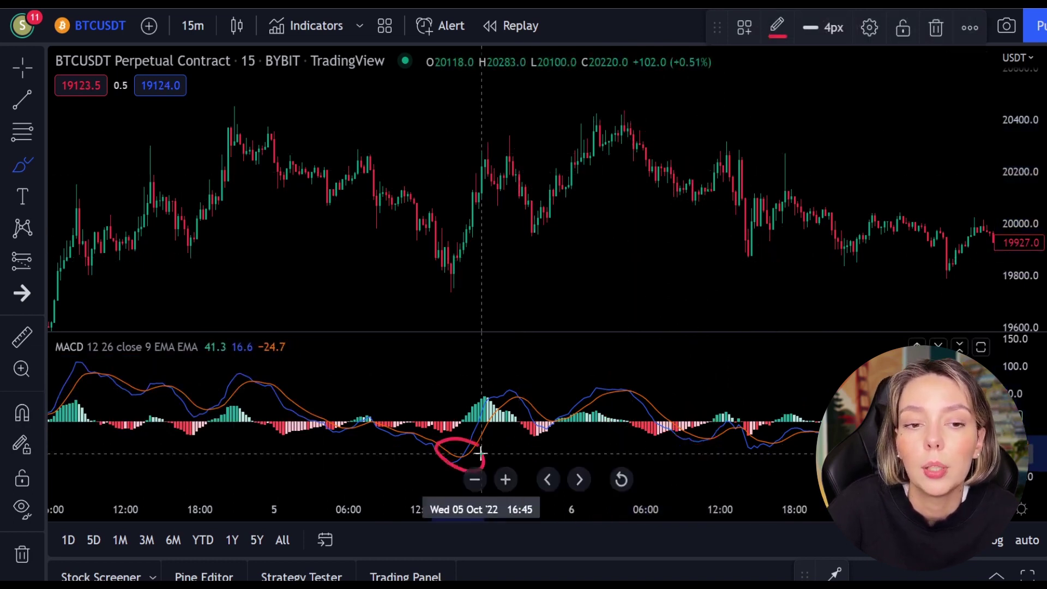
mouse_move(365, 222)
mouse_down()
mouse_move(456, 289)
mouse_move(510, 171)
mouse_move(532, 203)
mouse_up()
drag(566, 401, 566, 402)
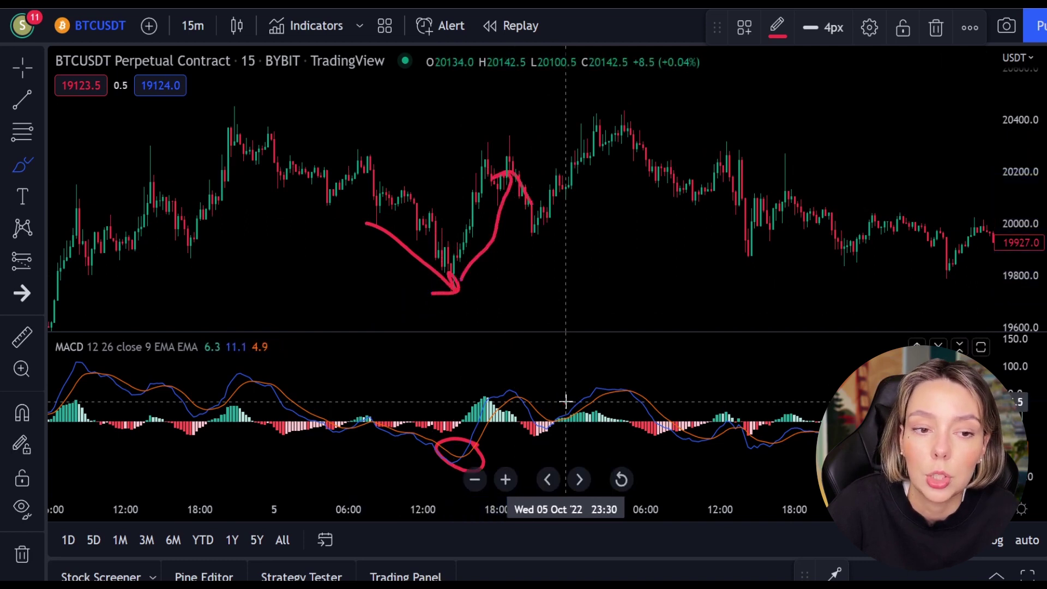
mouse_move(510, 174)
mouse_down()
mouse_move(543, 251)
mouse_move(562, 143)
mouse_move(631, 191)
mouse_up()
- Undo the red brush marks on the price chart and the MACD
key(ctrl+z)
key(ctrl+z)
key(ctrl+z)
key(ctrl+z)
key(ctrl+z)
key(ctrl+z)
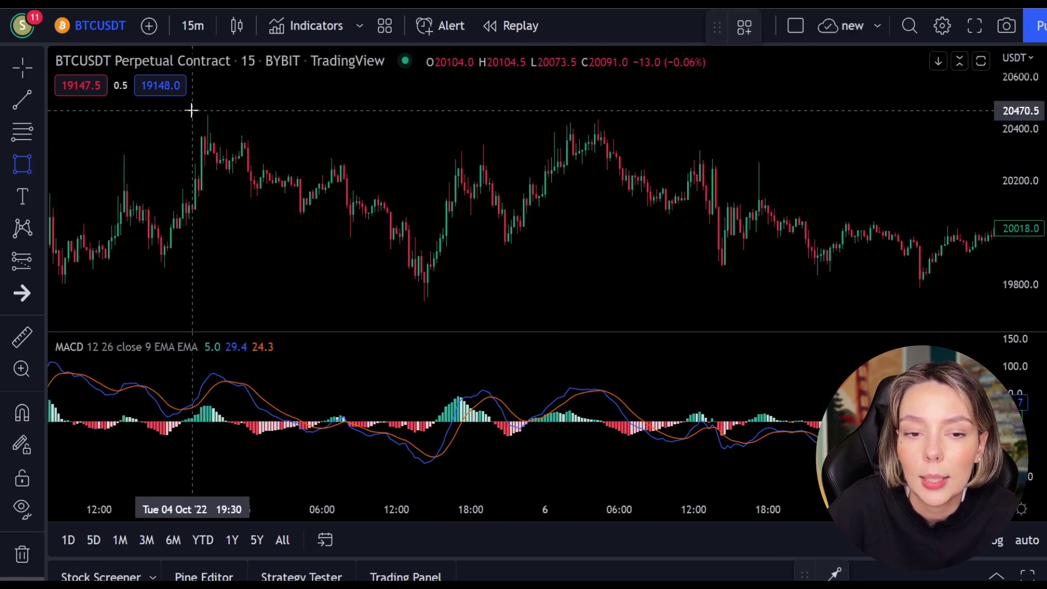
- Draw a red resistance rectangle across the price peaks from 20470.5 to 20367.0, starting at 4 October 19:30
mouse_move(192, 110)
mouse_down()
mouse_move(400, 109)
mouse_move(654, 157)
mouse_move(948, 137)
mouse_up()
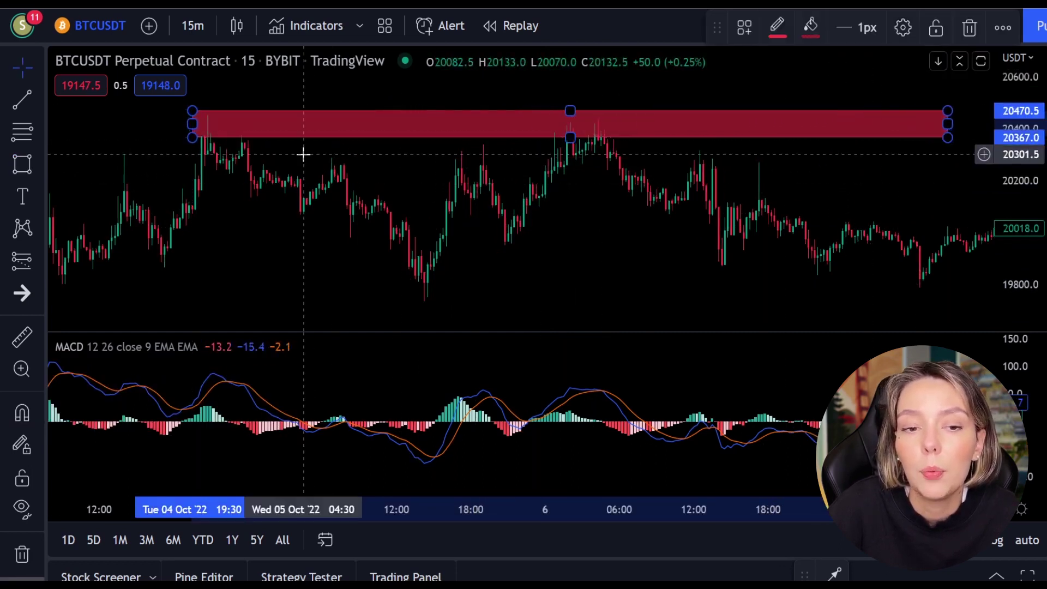
- Brush a red arrow along the price fall after the first peak and circle the matching bearish MACD crossover
click(24, 167)
click(103, 168)
drag(212, 158, 396, 298)
mouse_move(356, 246)
mouse_down()
mouse_move(394, 298)
mouse_move(349, 300)
mouse_up()
mouse_move(250, 364)
mouse_down()
mouse_move(285, 392)
mouse_move(256, 367)
mouse_up()
- Circle the 5 October evening peak near the resistance rectangle in red and brush a downward arrow from it
drag(468, 146, 483, 133)
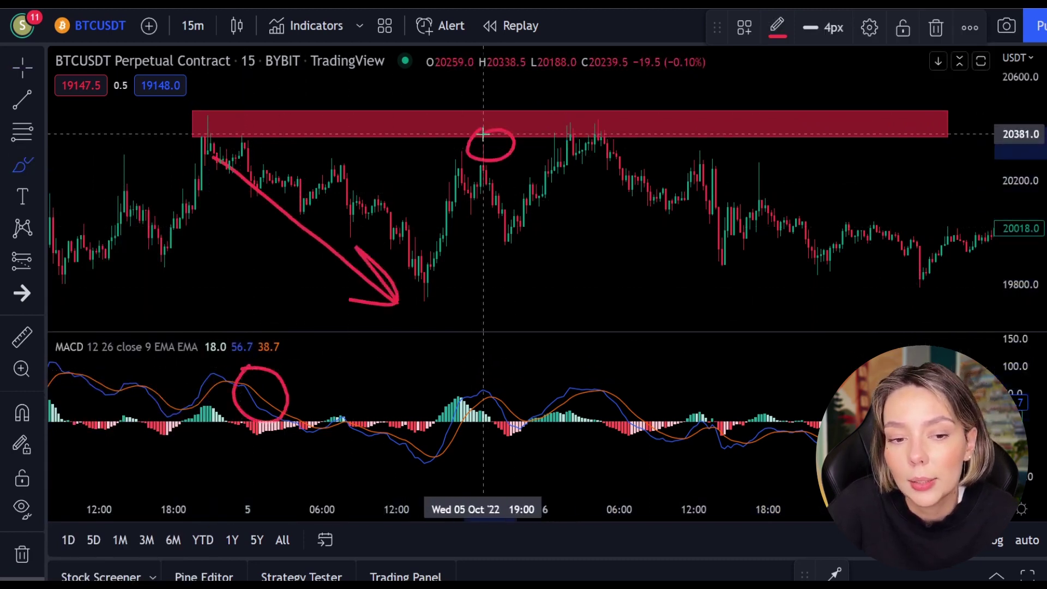
drag(482, 174, 612, 290)
drag(565, 213, 614, 299)
drag(613, 300, 508, 260)
- Circle the 6 October peak inside the resistance rectangle in red and brush an arrow along the price drop after it
mouse_move(617, 116)
mouse_down()
mouse_move(568, 140)
mouse_move(614, 117)
mouse_up()
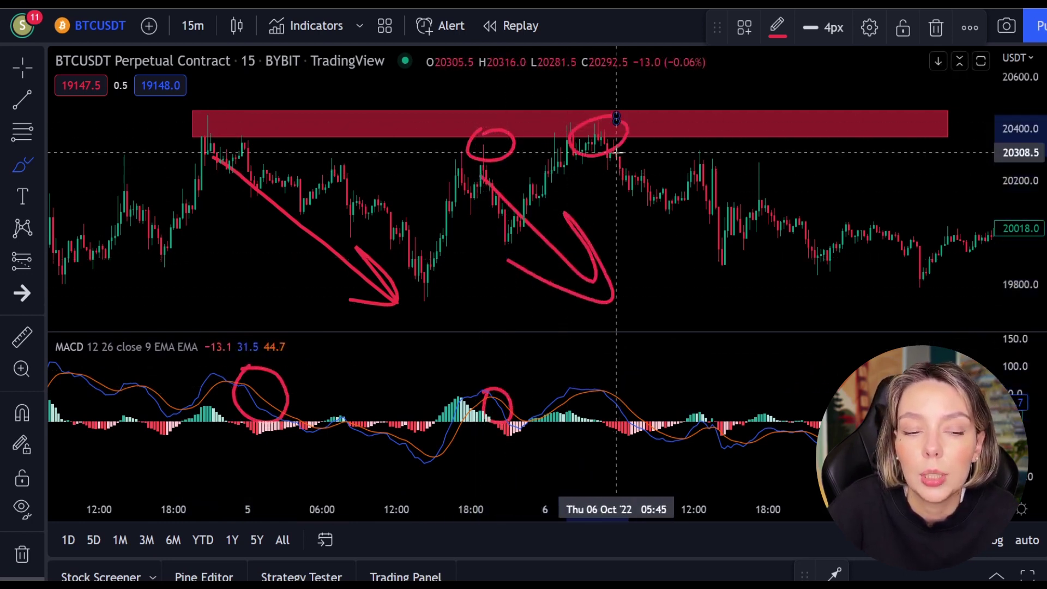
drag(616, 173, 732, 273)
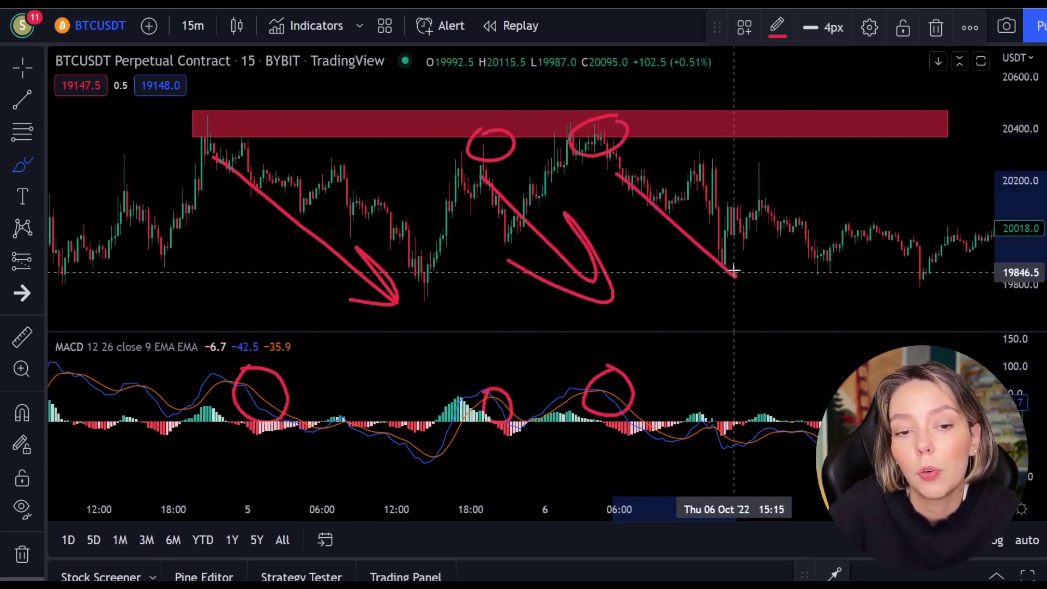
mouse_move(704, 229)
mouse_down()
mouse_move(669, 264)
mouse_move(642, 254)
mouse_up()
- Undo the red arrows and circles drawn around the resistance rectangle, keeping the rectangle itself
key(ctrl+z)
key(ctrl+z)
key(ctrl+z)
key(ctrl+z)
key(ctrl+z)
key(ctrl+z)
key(ctrl+z)
key(ctrl+z)
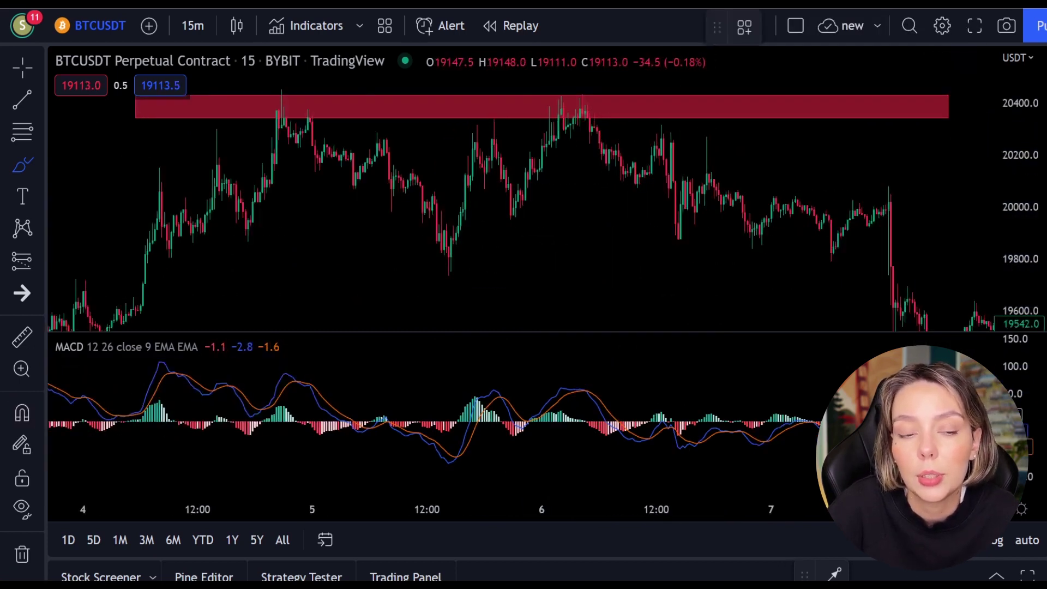
- Circle in white the peaks touching the resistance zone and the MACD's upward crossover, and mark the 6 October bearish crossover with an X
drag(286, 104, 277, 107)
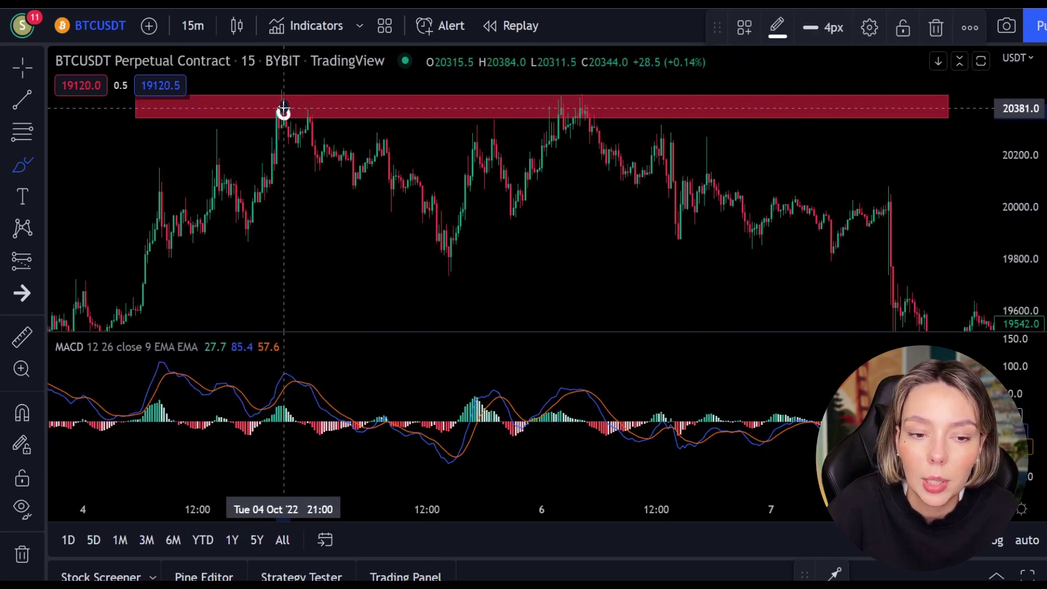
mouse_move(467, 107)
mouse_down()
mouse_move(496, 96)
mouse_move(482, 103)
mouse_up()
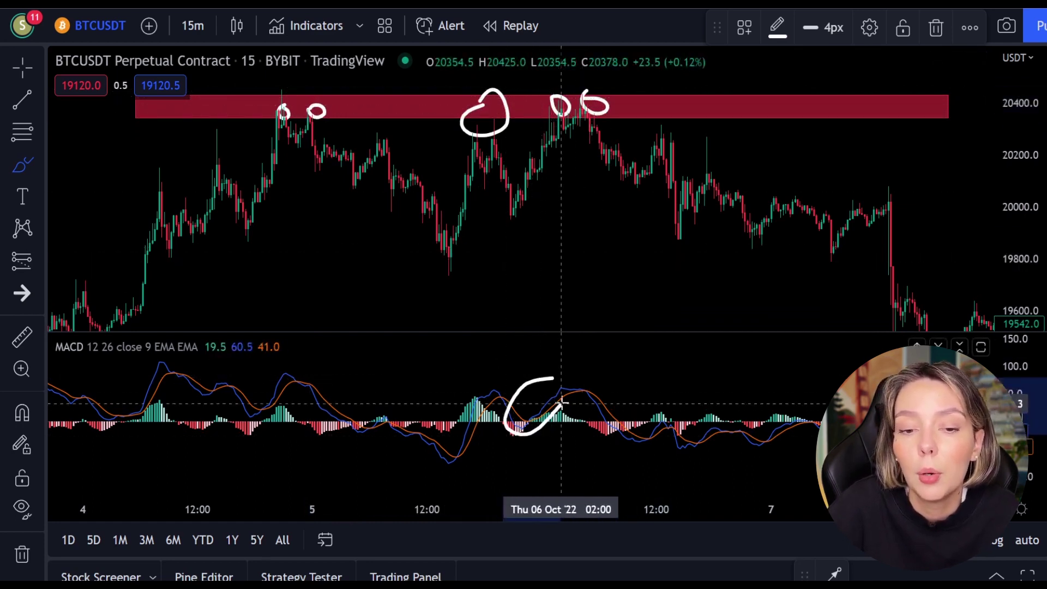
drag(522, 209, 578, 113)
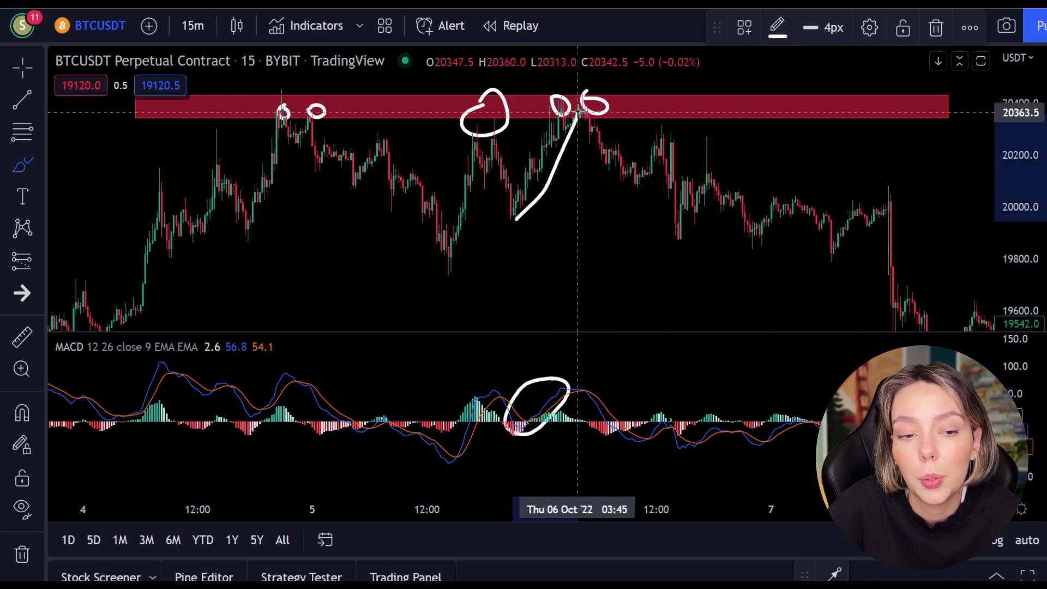
key(ctrl+z)
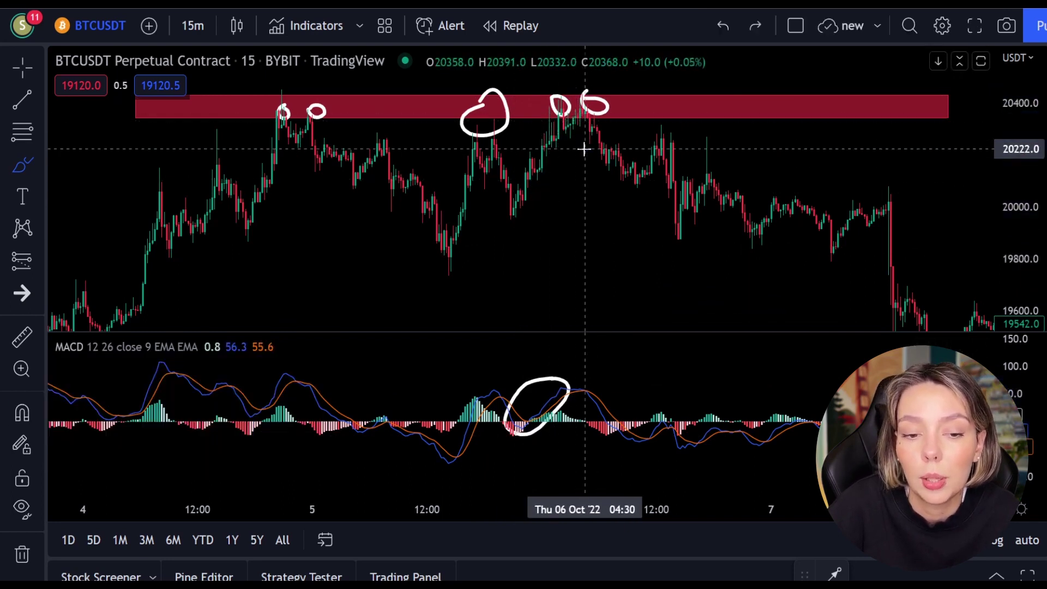
drag(597, 383, 578, 402)
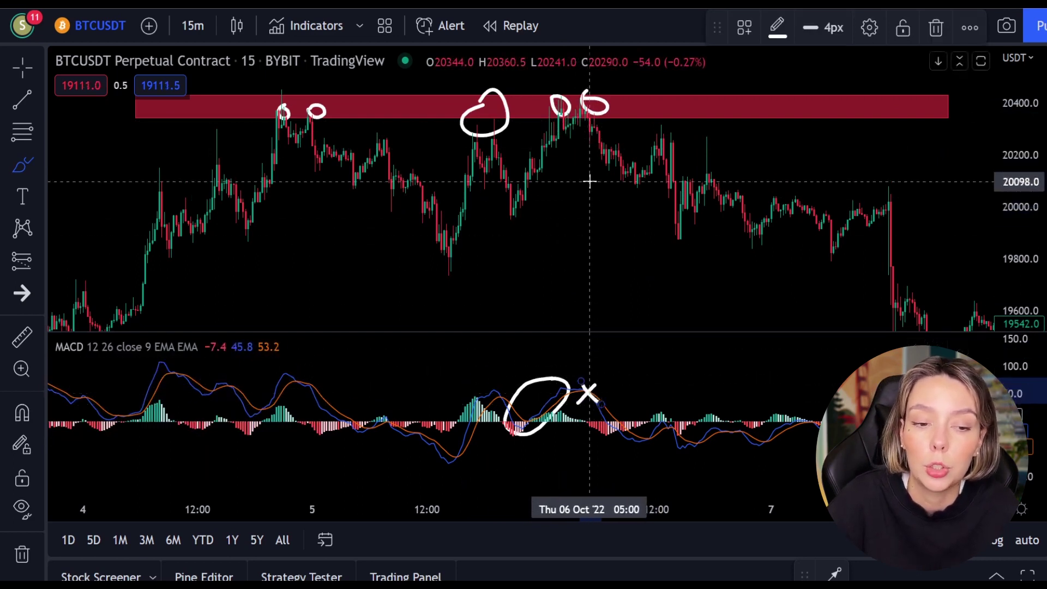
- Place a short position with its entry at 20339.5 on the resistance zone's lower edge, at 6 October 04:30
click(24, 263)
click(30, 264)
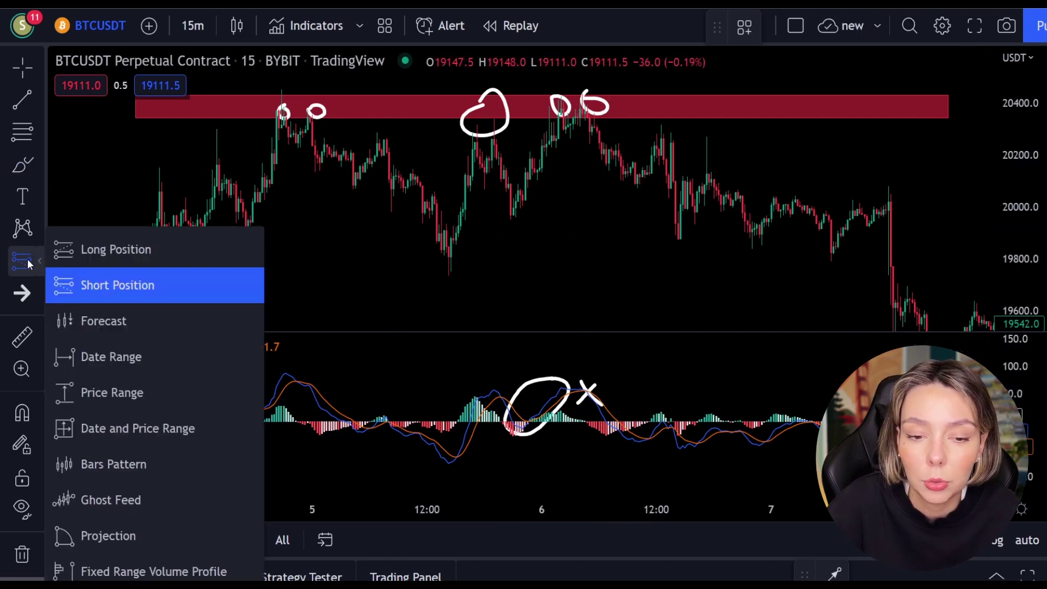
click(95, 285)
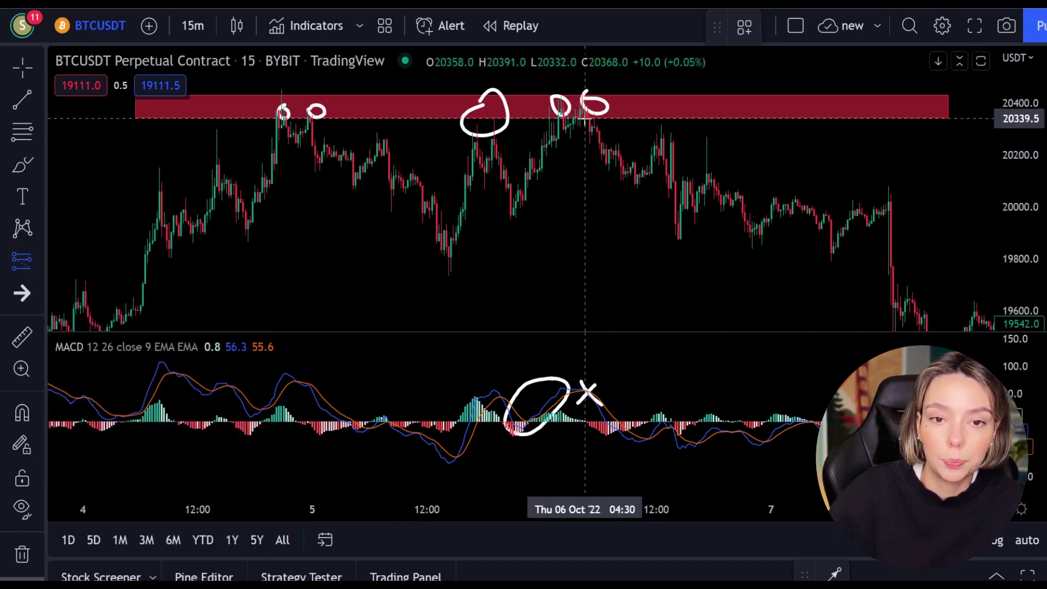
click(585, 118)
- Set the short position's stop to 20474.5 and its target to 19502.0
drag(1028, 102, 1029, 155)
drag(600, 84, 601, 104)
drag(604, 180, 604, 309)
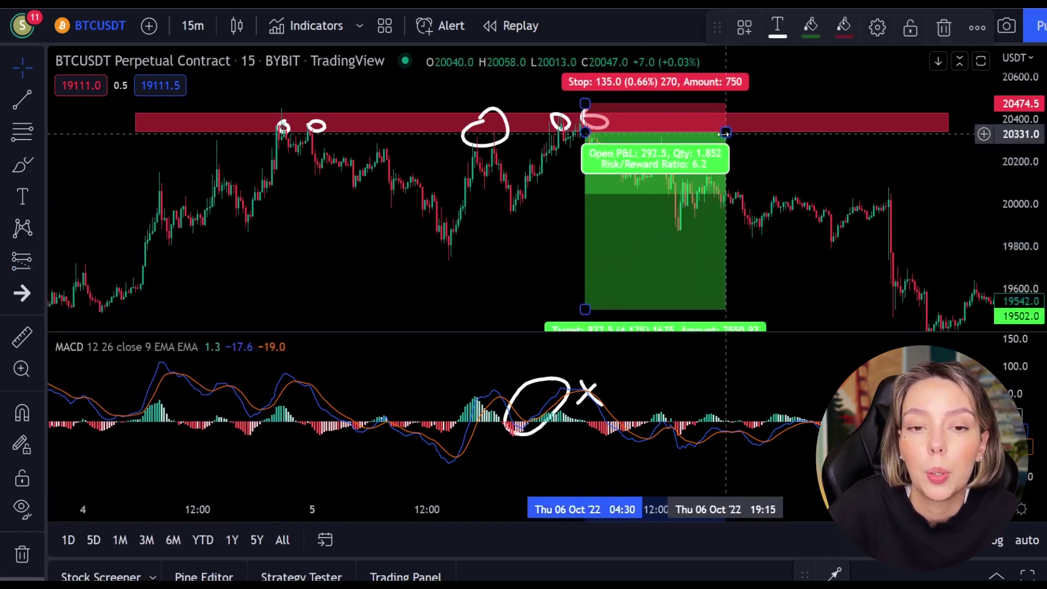
- Widen the short position past the 7 October price drop and lower its target to 19341.0
drag(726, 132, 944, 132)
drag(535, 260, 352, 225)
drag(413, 276, 411, 311)
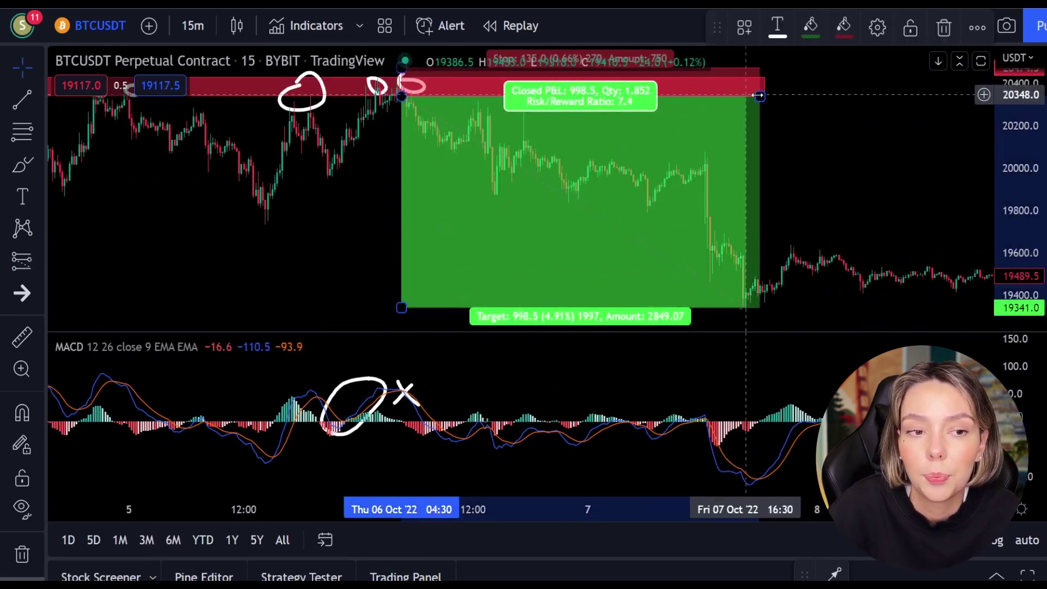
drag(759, 96, 966, 97)
- Undo the changes to the short position's stop, target and width
click(325, 239)
drag(642, 515, 765, 515)
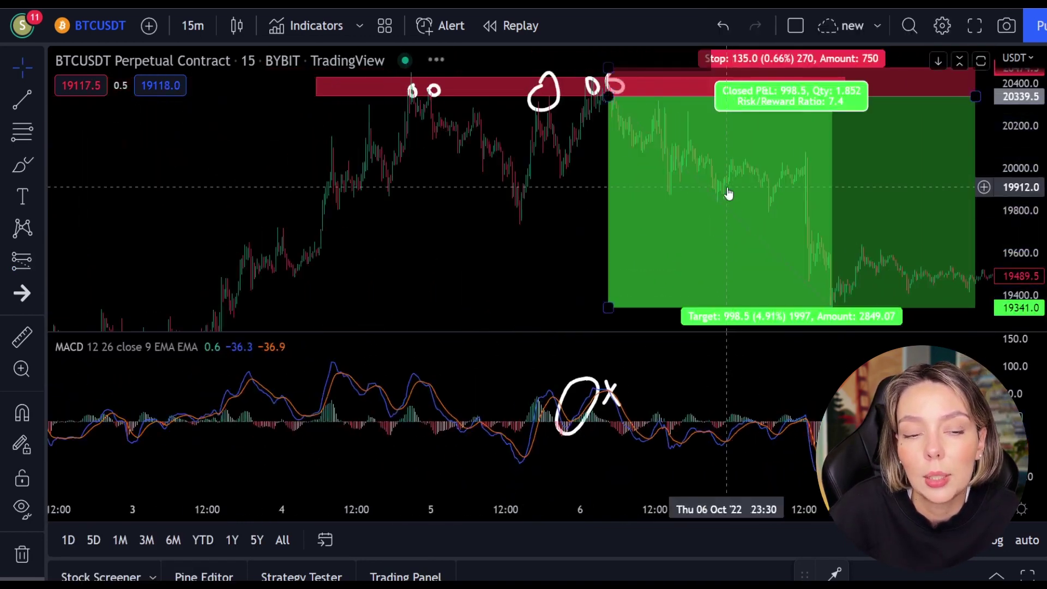
drag(549, 232, 430, 248)
key(ctrl+z)
scroll(700, 348, down, 4)
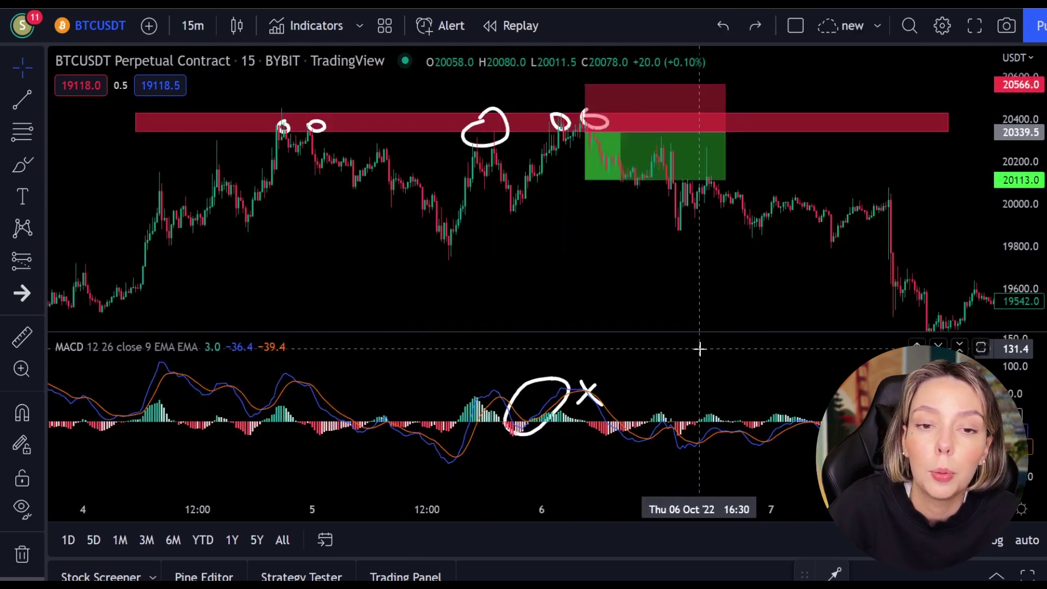
scroll(700, 349, up, 4)
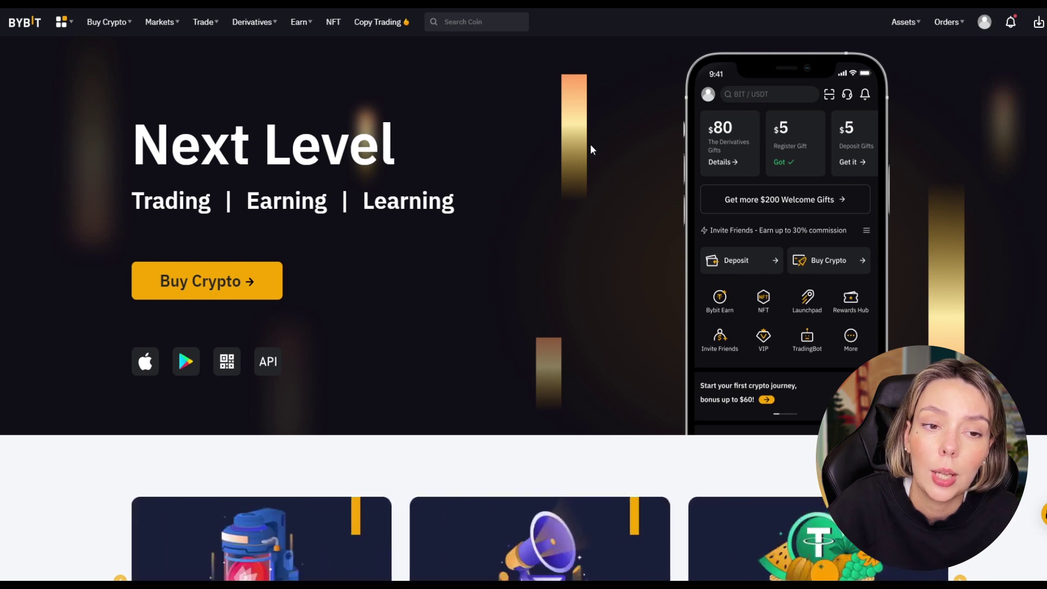
- Switch to the Bybit website and look through the home page's promotions and market lists
scroll(589, 150, down, 4)
scroll(587, 177, down, 10)
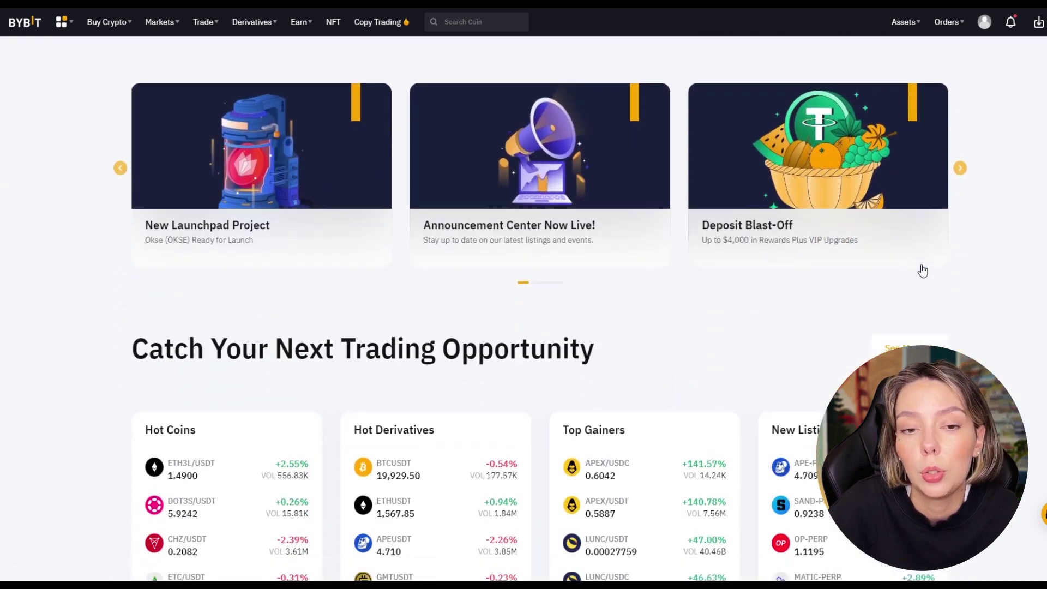
scroll(924, 269, down, 5)
scroll(921, 261, up, 20)
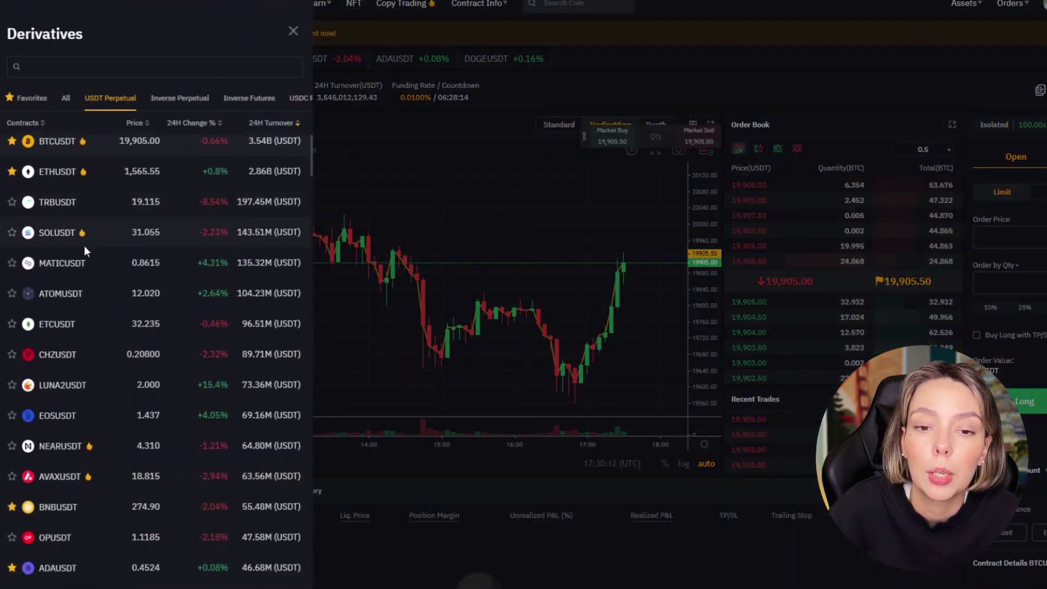
- Examine the USDT Perpetual contract list and the isolated margin leverage settings for BTCUSDT
scroll(88, 261, down, 20)
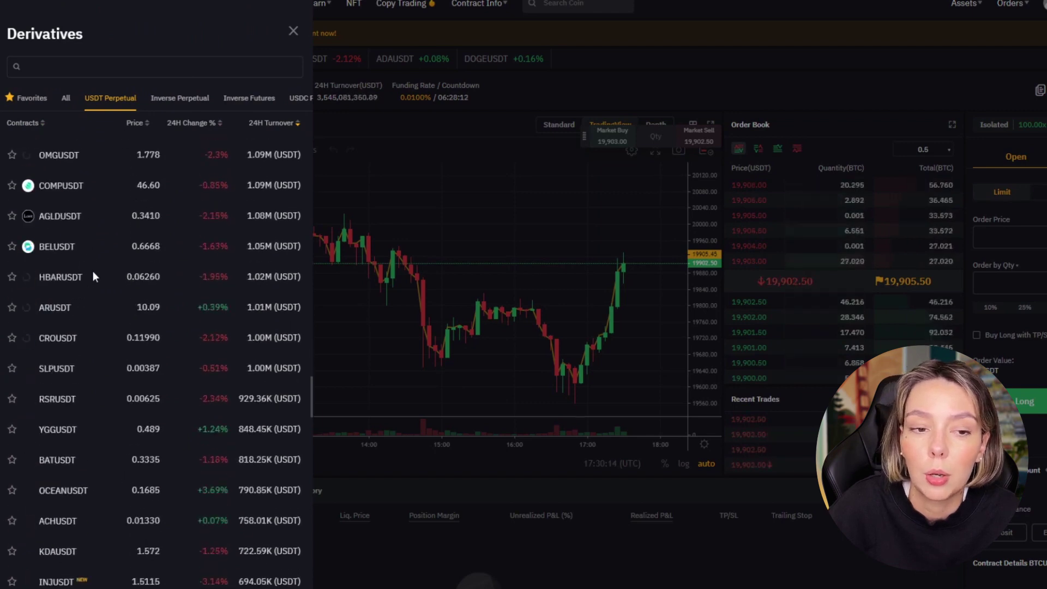
scroll(93, 273, down, 10)
click(395, 273)
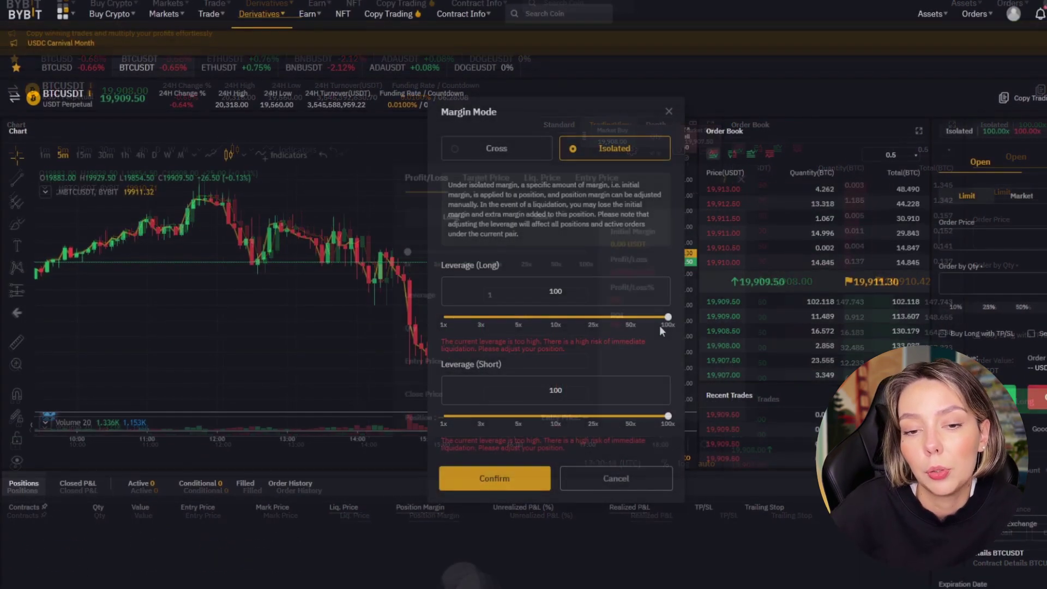
drag(663, 318, 542, 318)
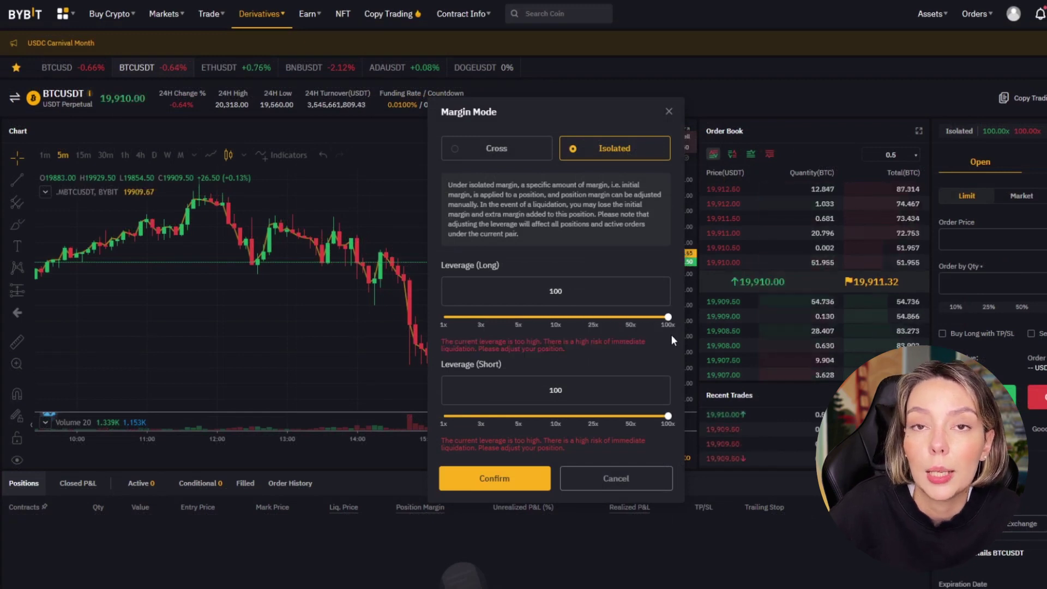
- Examine the Deposit Blast-Off event page, including the $4,000 bonus offer, the steps to claim rewards and the Bonus Rewards Tracker
scroll(665, 309, down, 5)
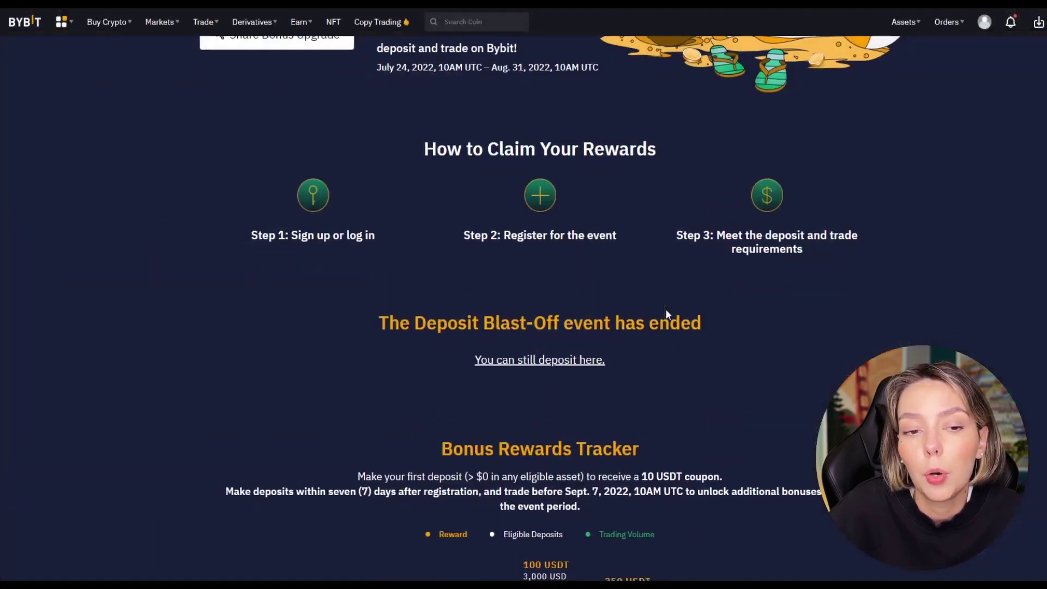
scroll(666, 309, up, 5)
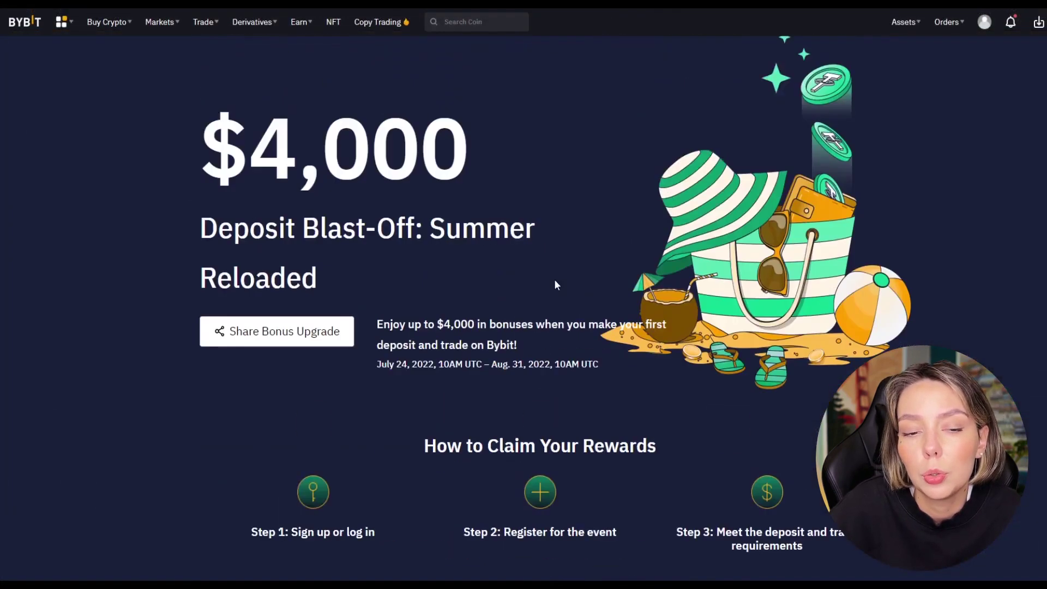
drag(272, 148, 519, 165)
click(620, 218)
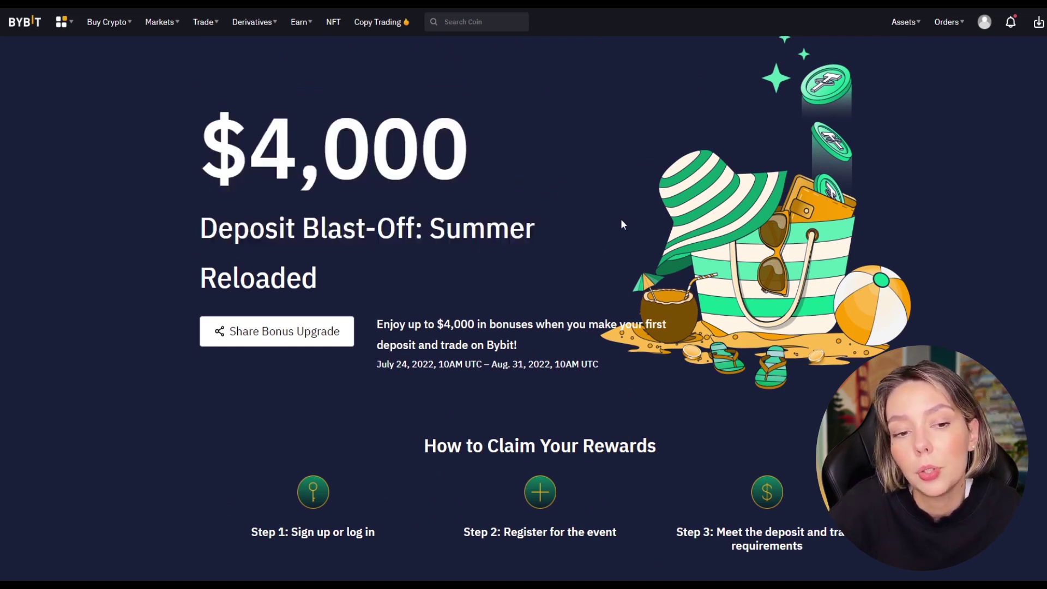
scroll(609, 275, down, 6)
scroll(671, 358, down, 5)
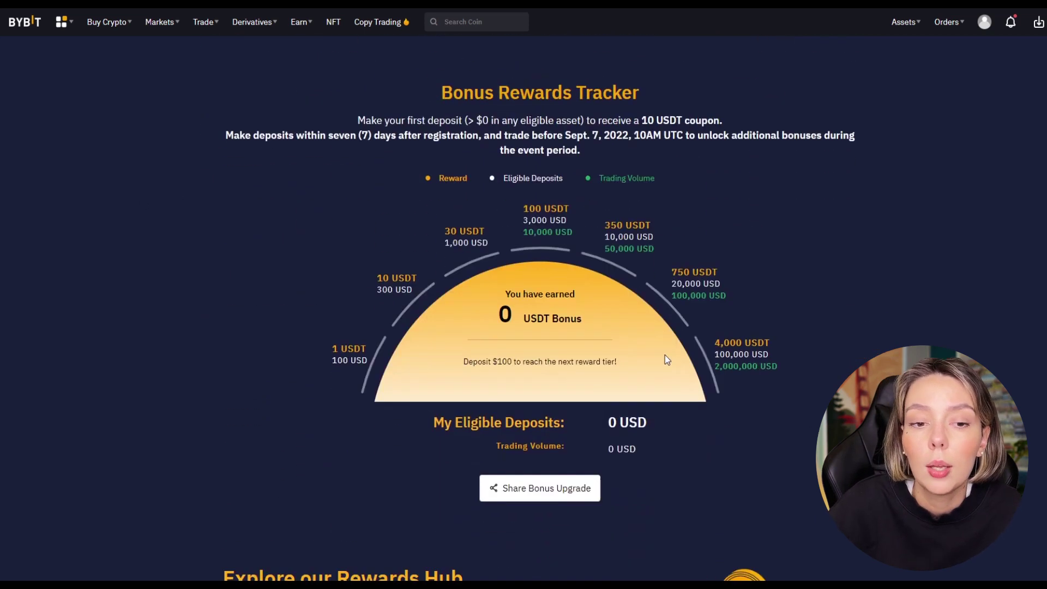
- Examine the reward tiers in the Bonus Rewards Tracker and the event's Terms & Conditions
drag(577, 214, 585, 233)
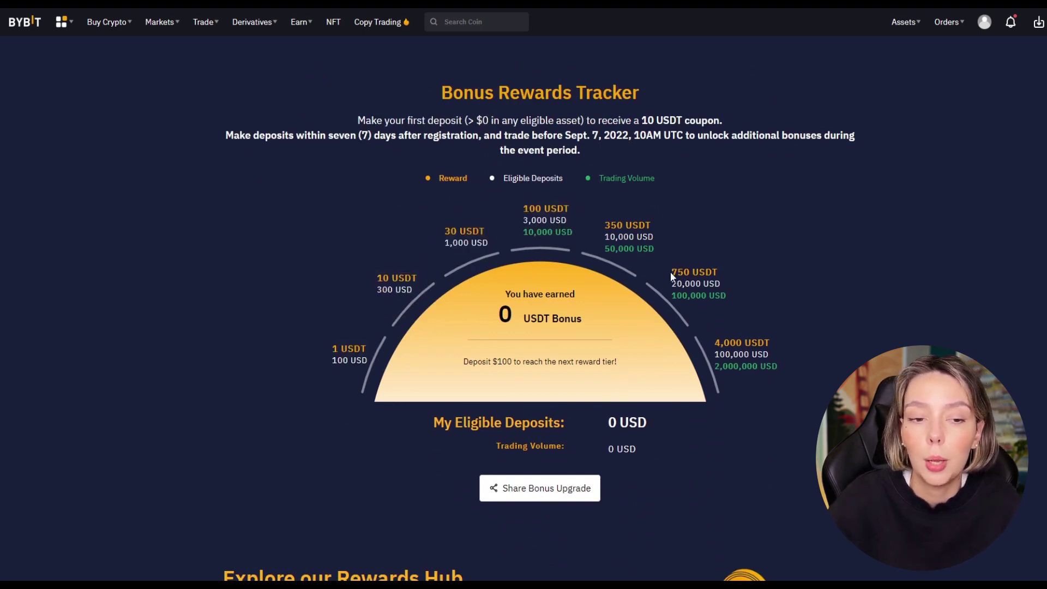
drag(670, 272, 737, 290)
click(738, 292)
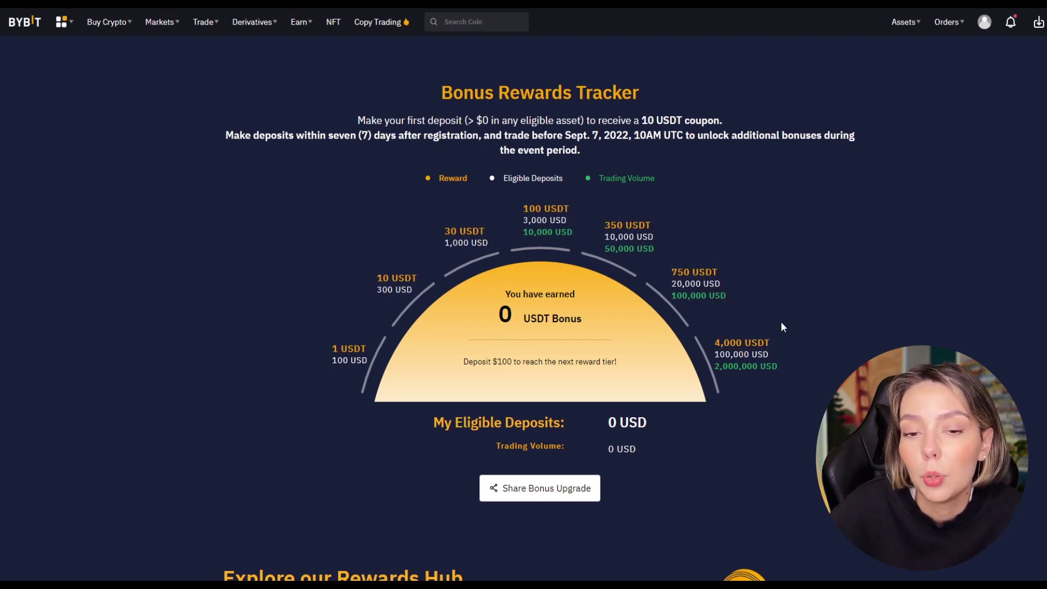
scroll(780, 330, down, 5)
scroll(775, 338, down, 4)
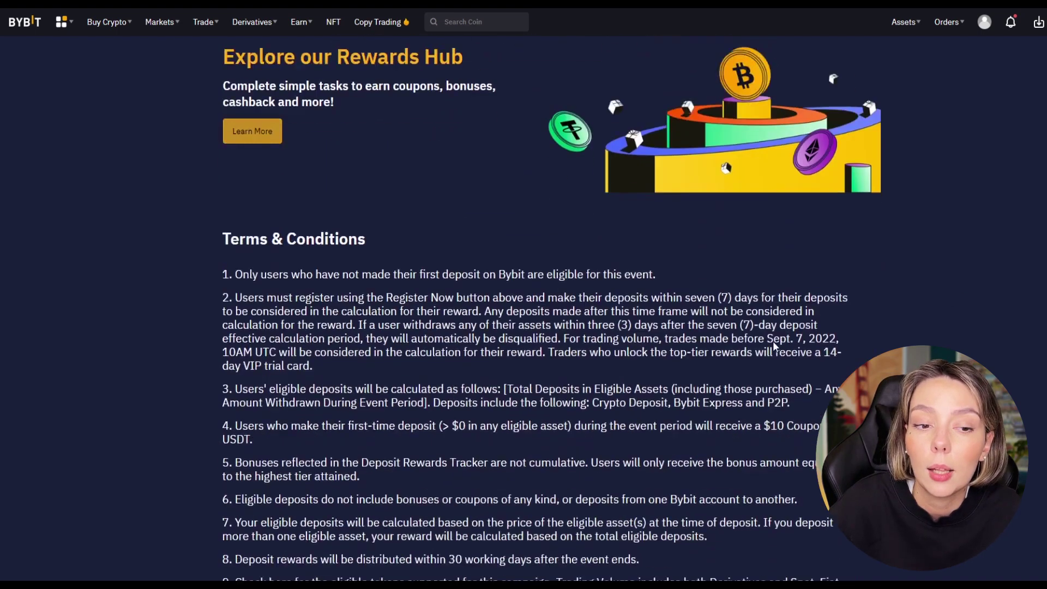
scroll(775, 345, up, 15)
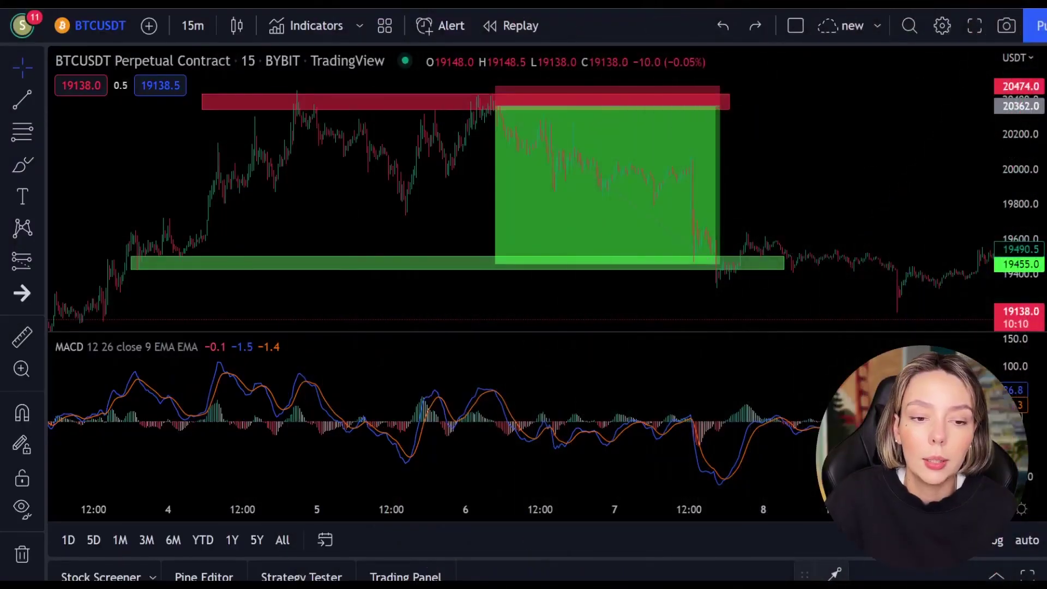
- Mark the price touches at both ends of the green support zone with the brush, and undo the marks
click(20, 164)
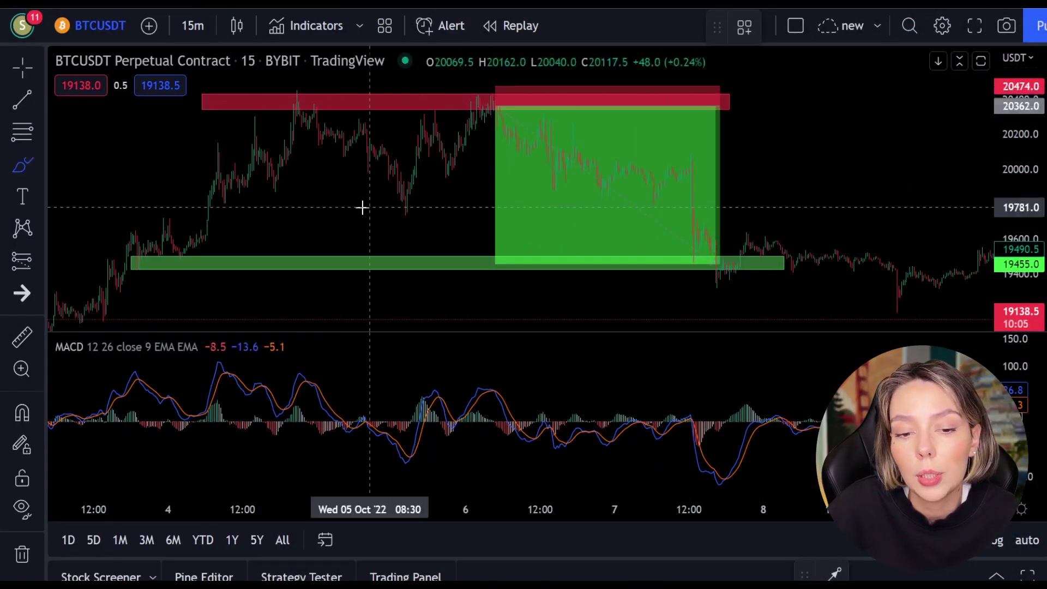
mouse_move(149, 255)
mouse_down()
mouse_move(145, 266)
mouse_move(196, 260)
mouse_up()
drag(700, 256, 741, 282)
key(ctrl+z)
key(ctrl+z)
key(ctrl+z)
key(ctrl+z)
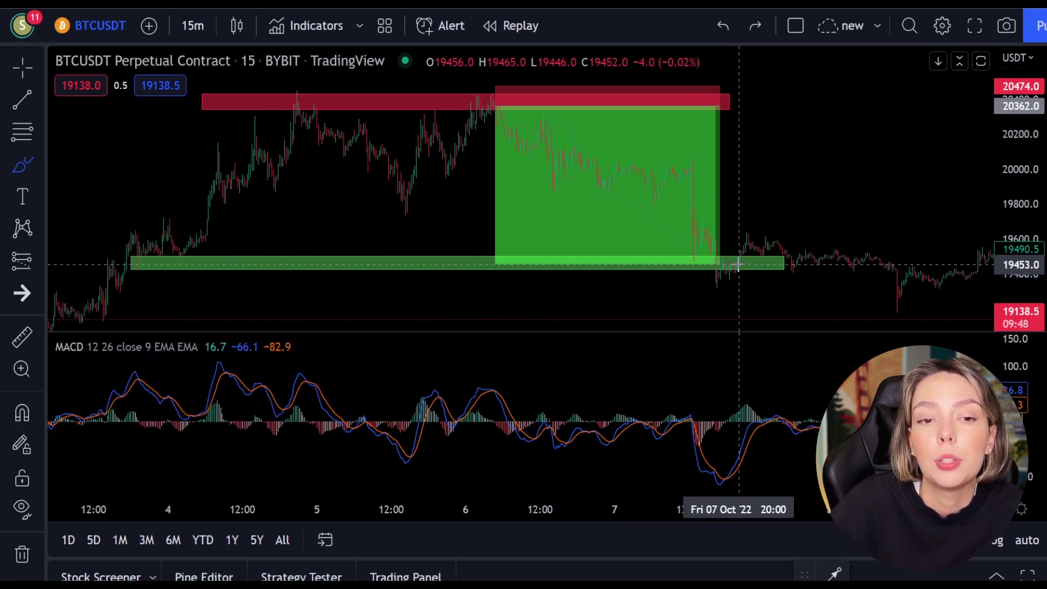
- Draw a downward arrow across the short position and a mark on the 7 Oct MACD crossover, and undo all brush strokes
drag(508, 112, 696, 253)
drag(657, 203, 697, 251)
drag(627, 243, 696, 256)
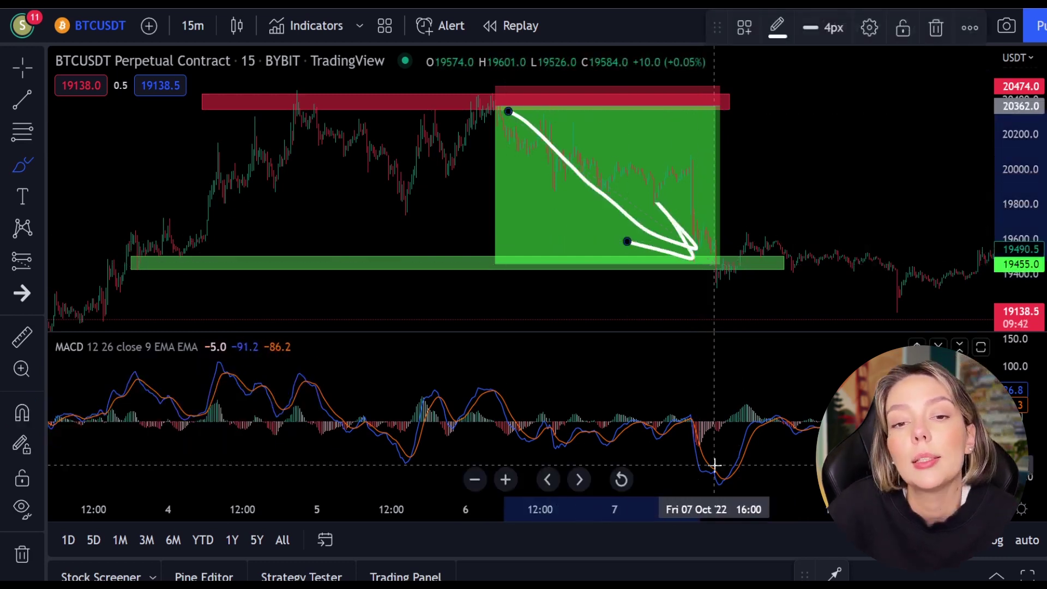
mouse_move(714, 457)
mouse_down()
mouse_move(704, 486)
mouse_move(716, 458)
mouse_up()
key(ctrl+z)
key(ctrl+z)
key(ctrl+z)
key(ctrl+z)
key(ctrl+z)
key(ctrl+z)
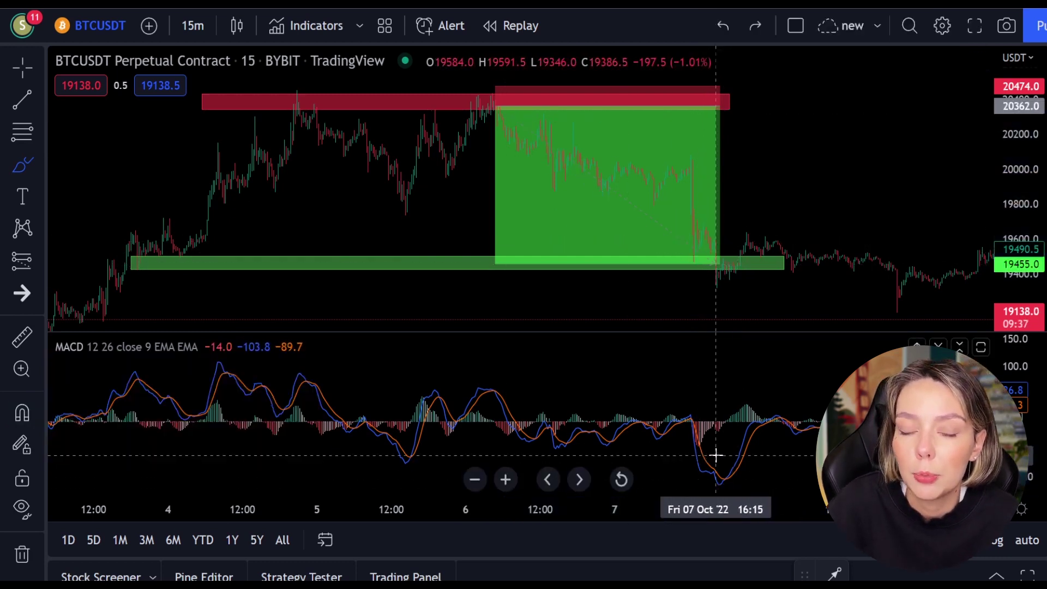
- Circle the MACD crossover below the zero line on the evening of 7 Oct with the brush
drag(1020, 240, 1028, 100)
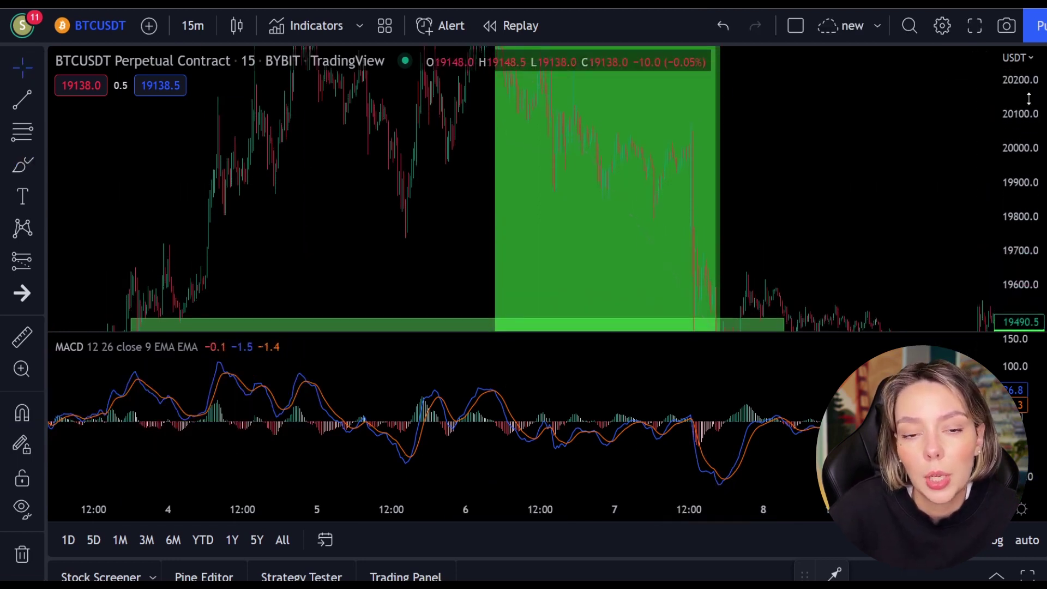
drag(876, 191, 772, 75)
drag(1020, 233, 1007, 27)
drag(804, 183, 801, 132)
drag(1034, 94, 1033, 115)
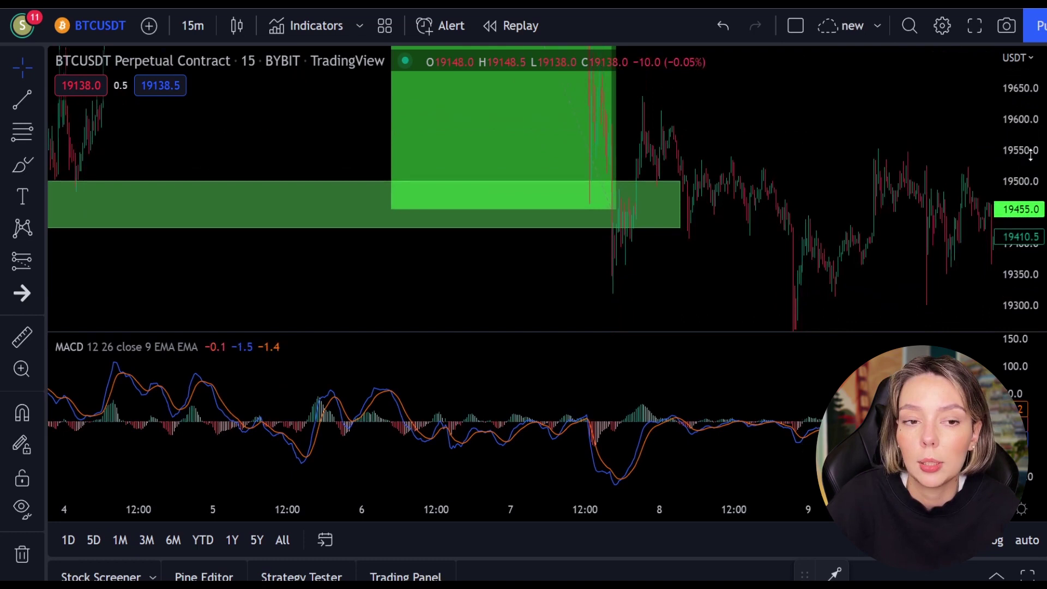
click(41, 164)
click(104, 170)
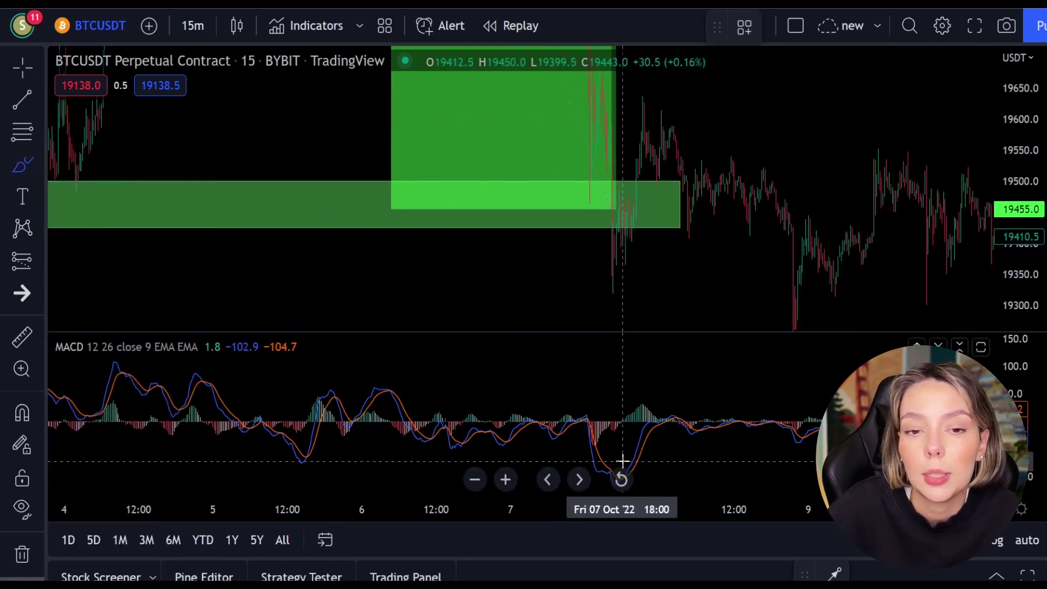
drag(620, 464, 600, 483)
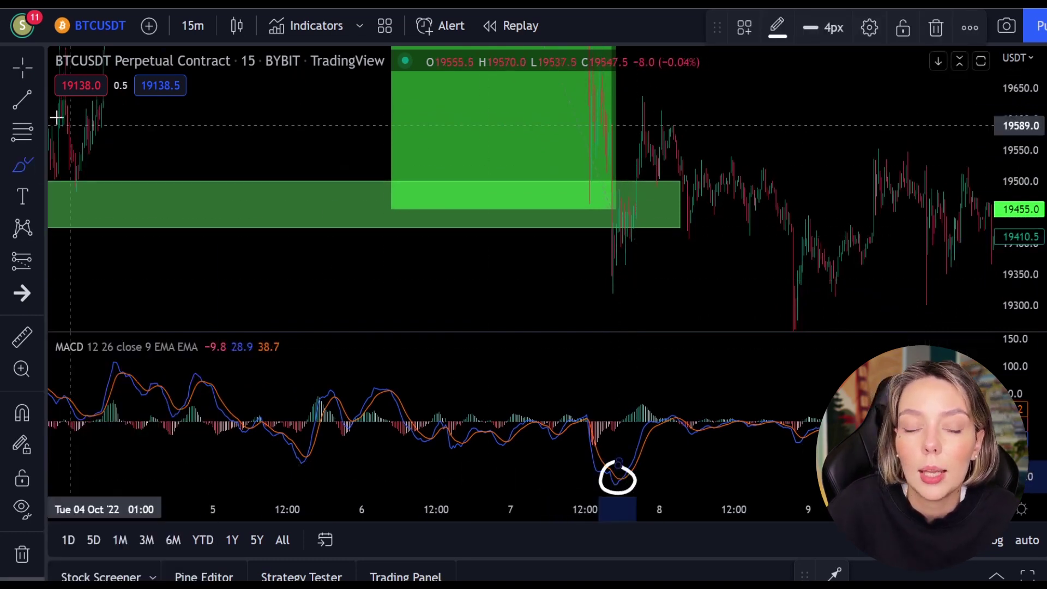
- Place a long position at 19,427.5 in the support zone, with stop 19,306.5 and target 19,617, ending around 21:15 on 7 Oct
click(40, 260)
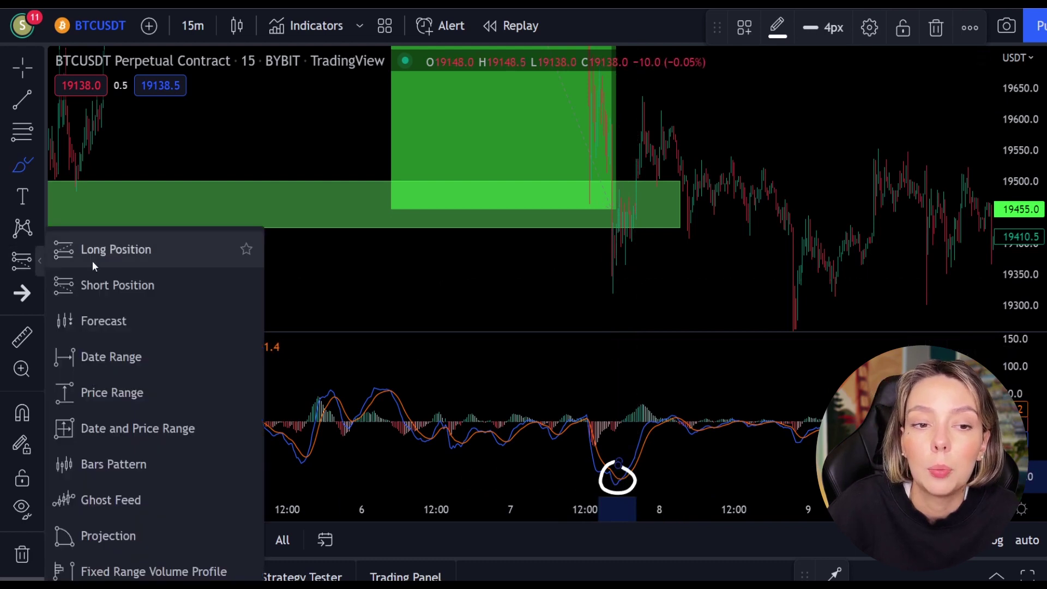
click(629, 226)
drag(1027, 154, 1026, 212)
mouse_move(637, 309)
mouse_down()
mouse_move(641, 234)
mouse_move(634, 260)
mouse_up()
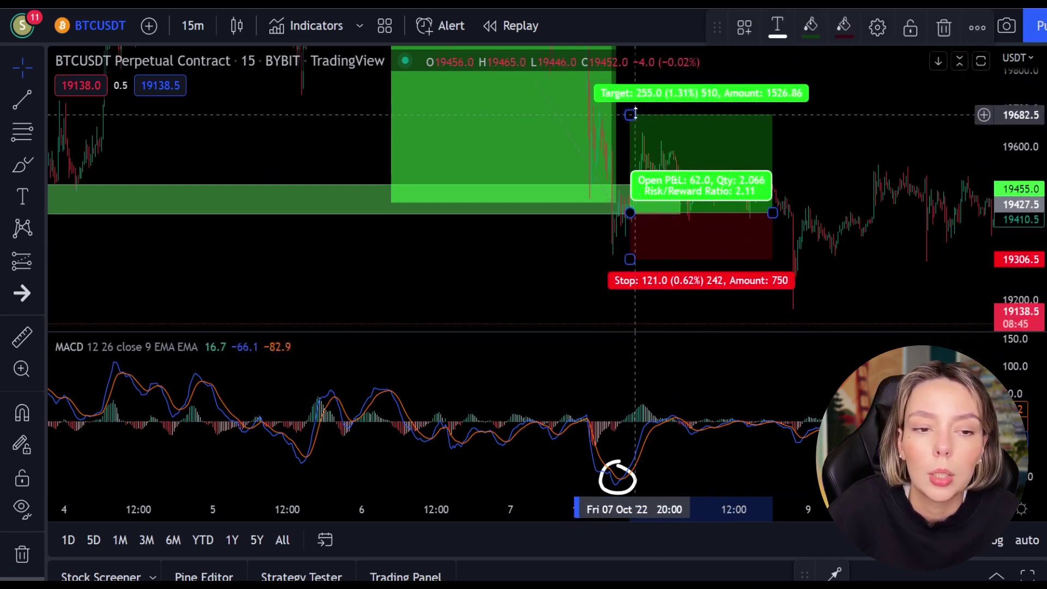
drag(629, 115, 630, 139)
drag(770, 213, 642, 211)
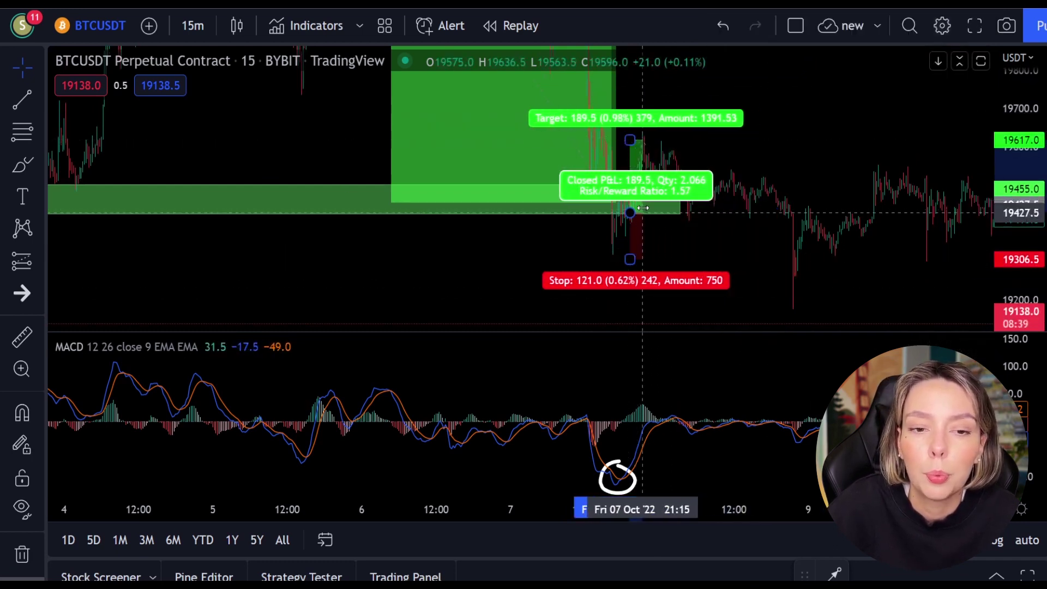
- Delete the long position placed at the support zone
click(708, 152)
click(636, 162)
key(Delete)
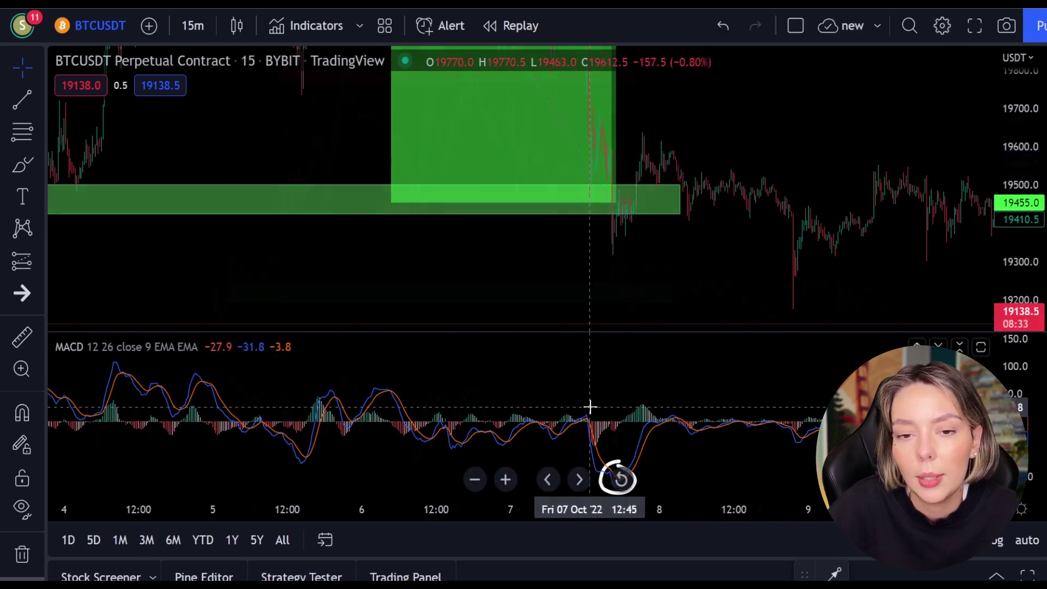
- Place a long position at 19,420.5 on the 7 Oct MACD crossover, with the stop at 19,311.5 and the target just below 19,600
scroll(590, 410, down, 5)
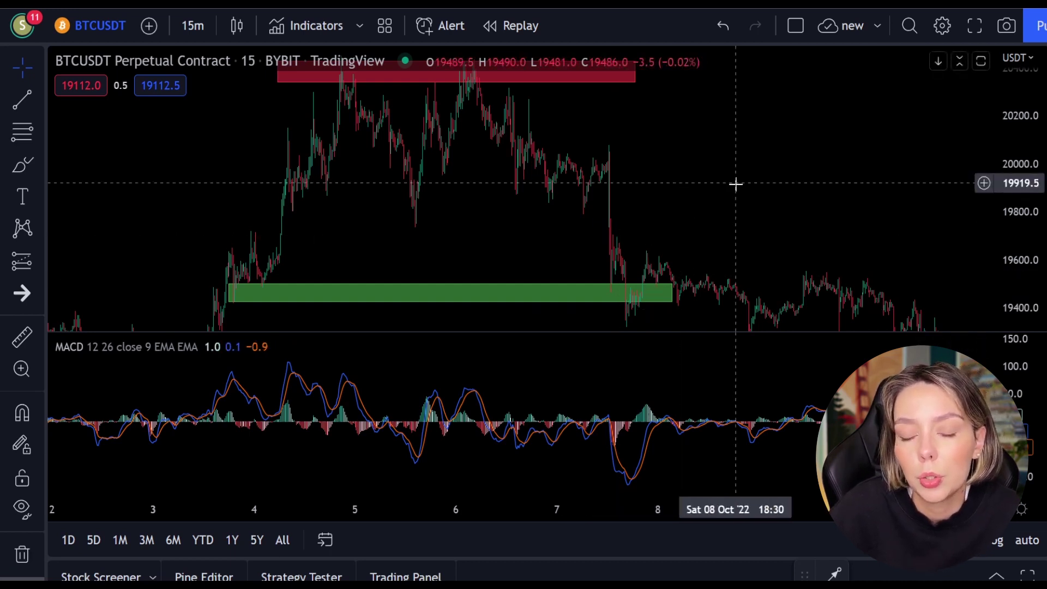
drag(739, 210, 725, 200)
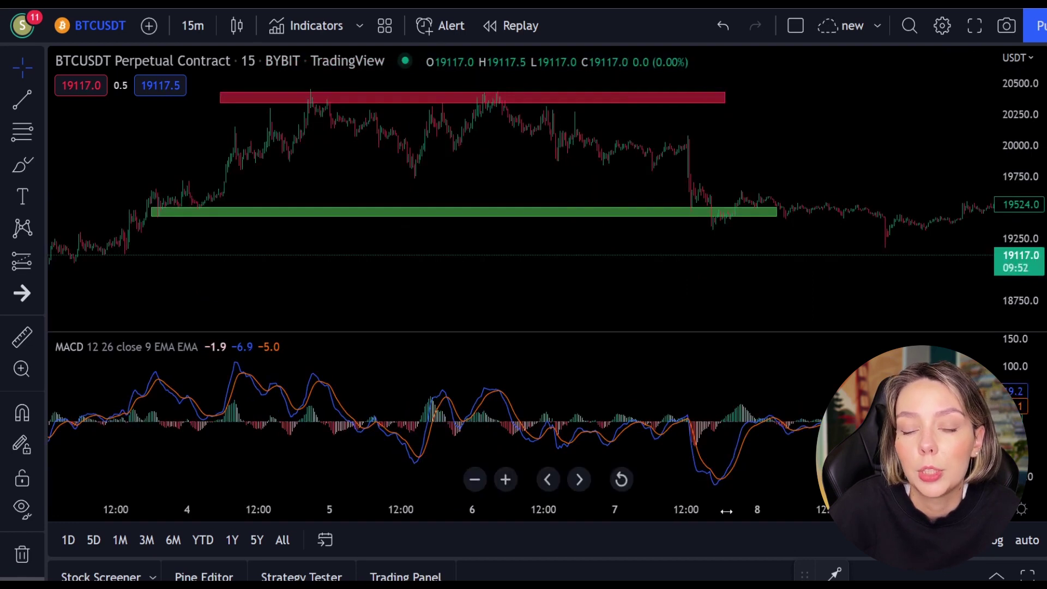
drag(725, 508, 507, 504)
drag(1032, 265, 1033, 185)
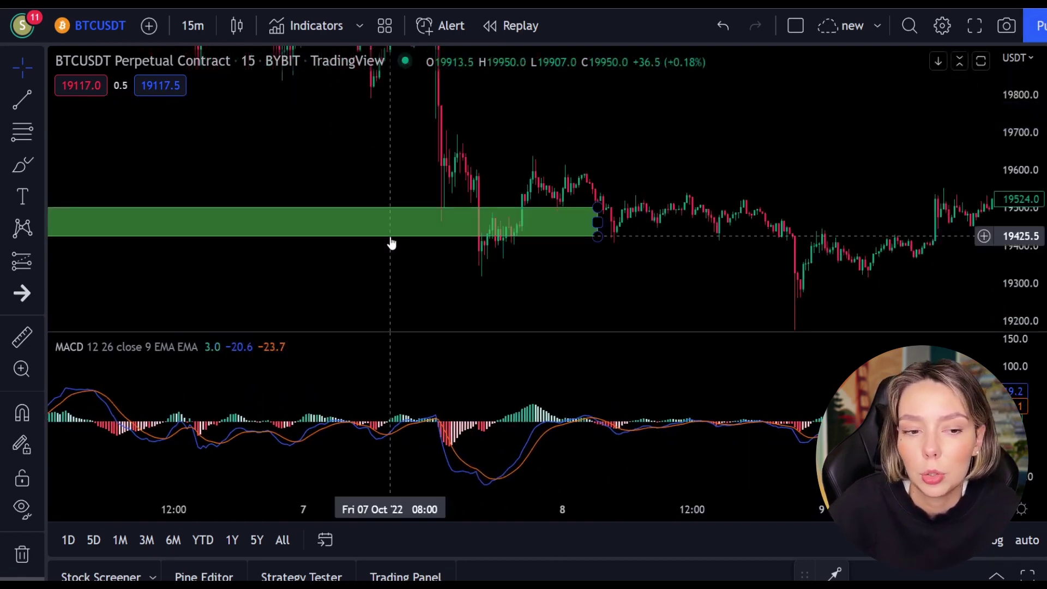
click(34, 262)
click(107, 255)
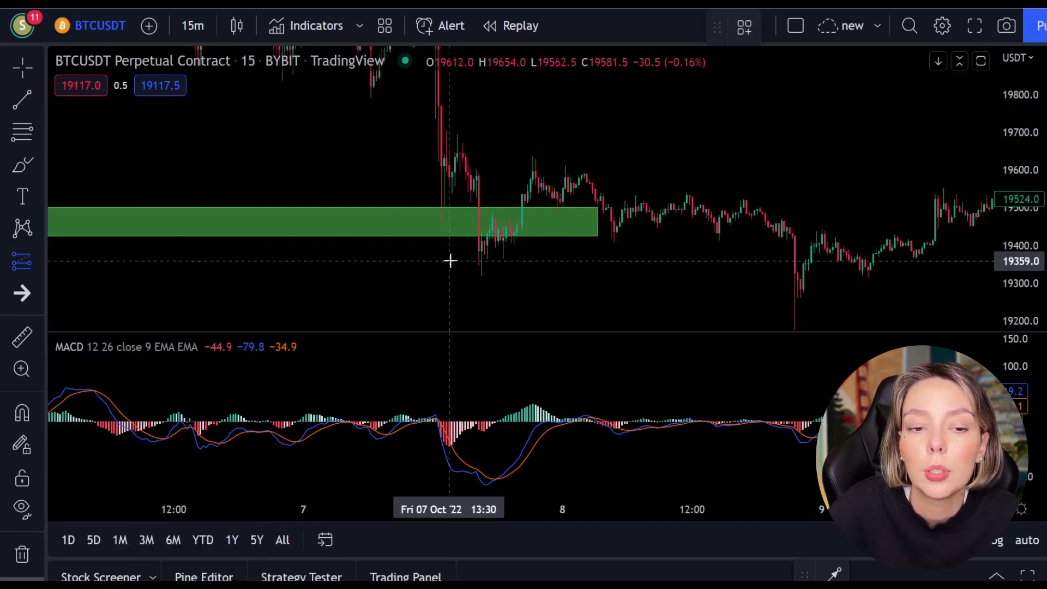
click(496, 238)
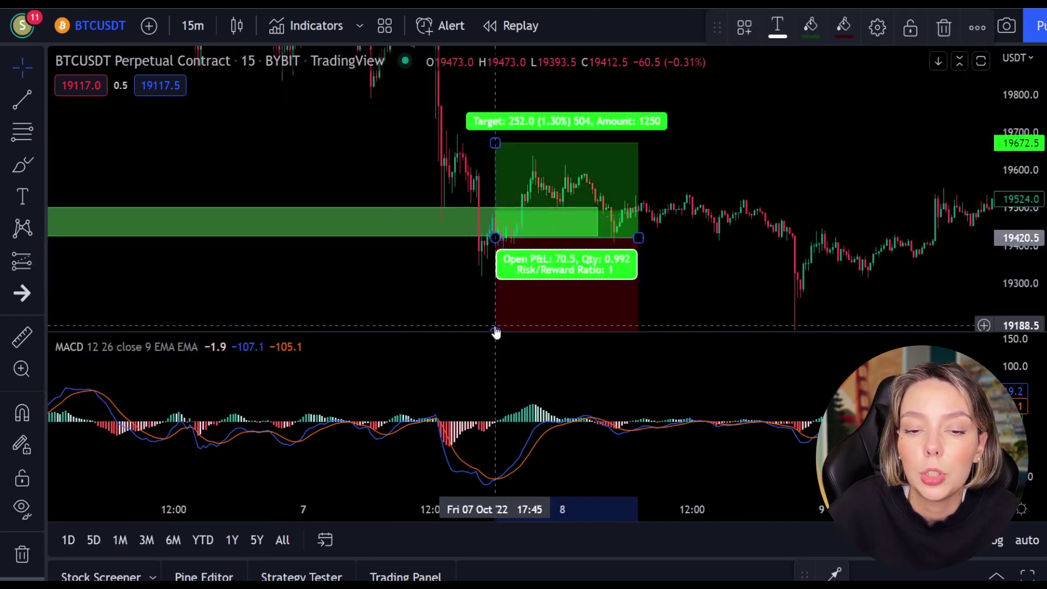
drag(494, 326, 493, 279)
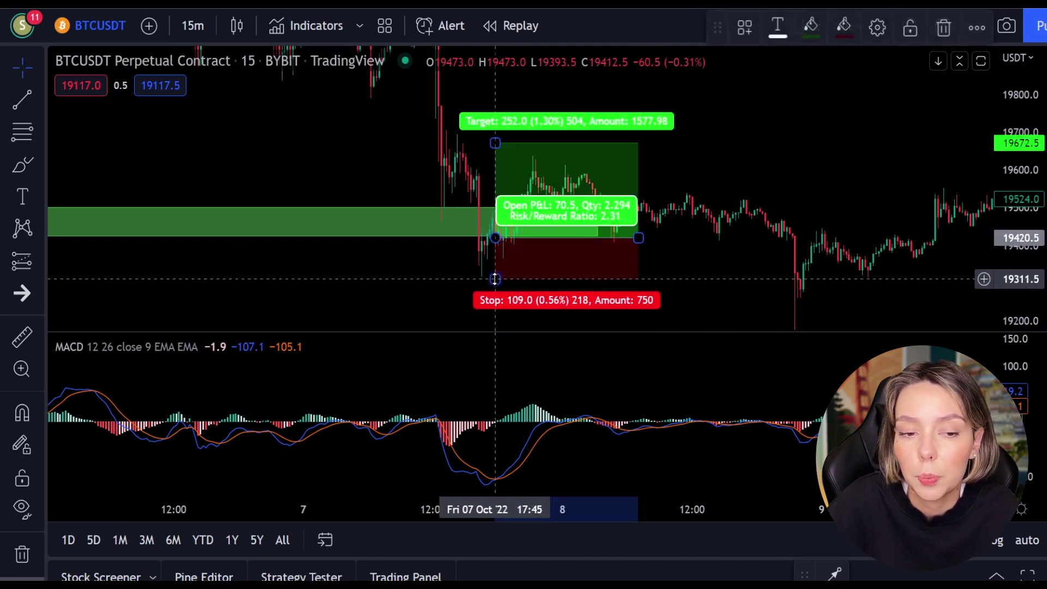
drag(495, 143, 501, 176)
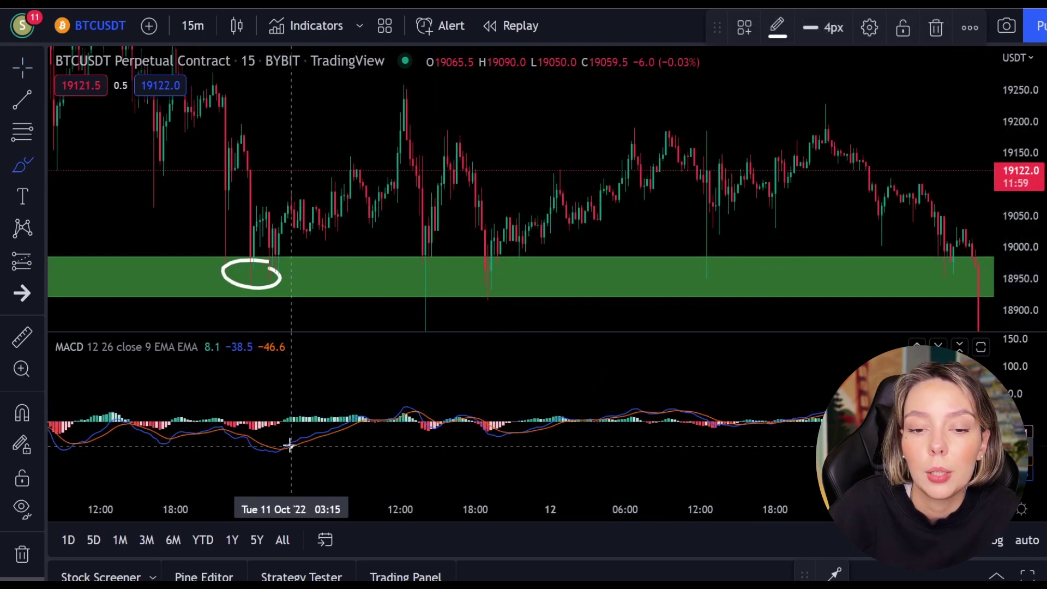
- Circle the MACD crossover at about 03:15 on 11 Oct with the brush, and undo the brush marks
drag(290, 446, 288, 441)
key(ctrl+z)
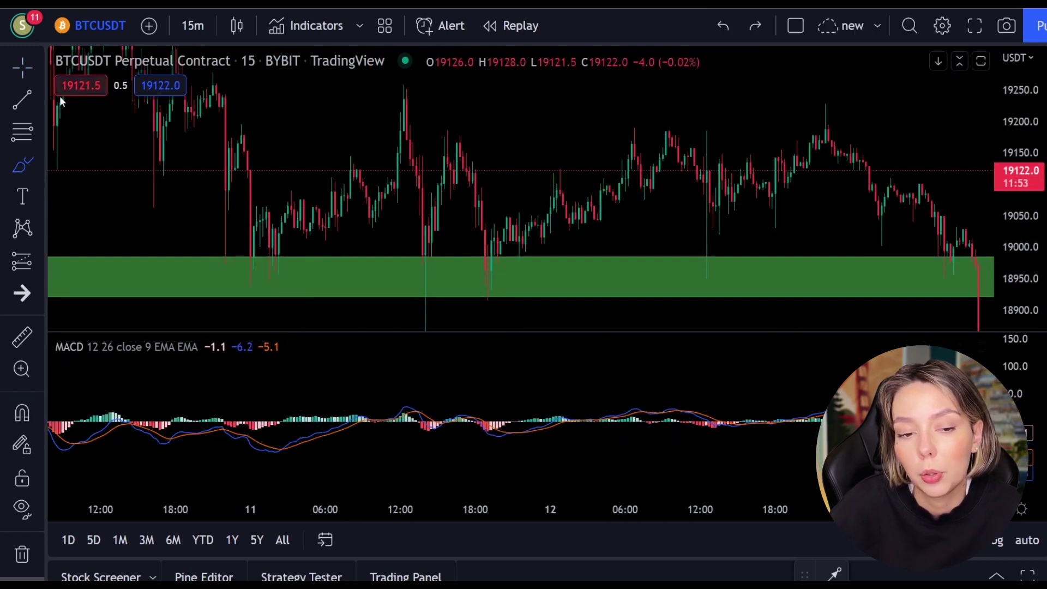
- Place a long position at 19,037.5 after the 11 Oct crossover, with stop 18,921 and target 19,215, ending where price reaches the target
click(33, 259)
click(188, 288)
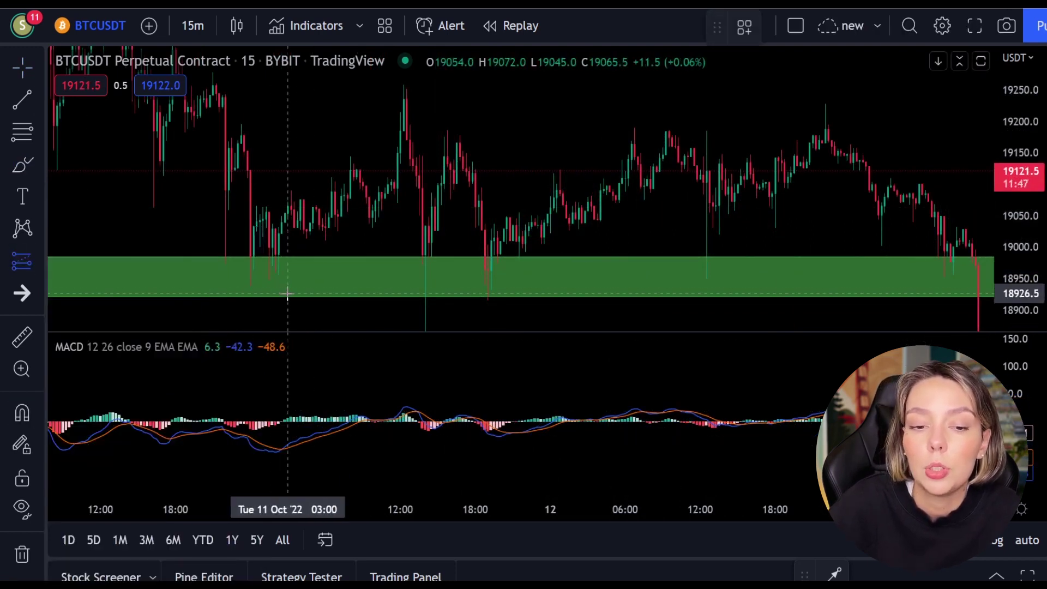
click(291, 223)
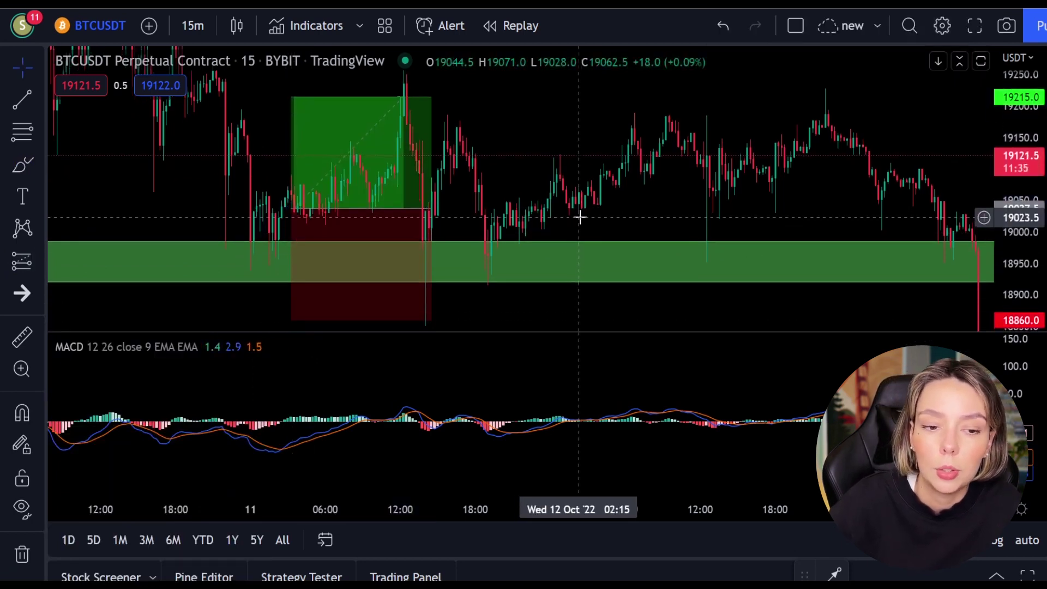
drag(291, 321, 292, 282)
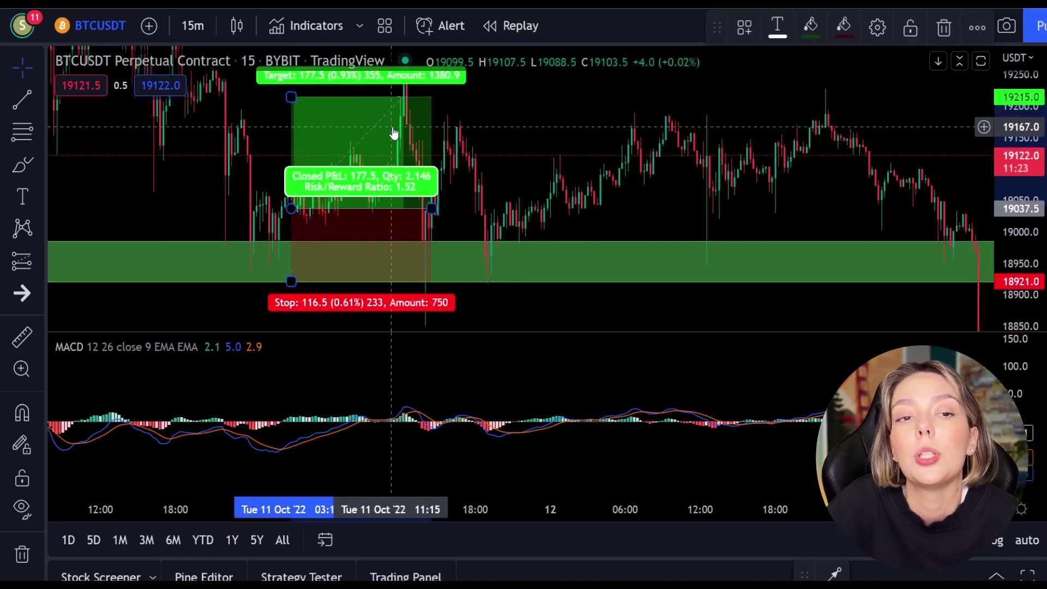
drag(432, 209, 404, 209)
click(563, 140)
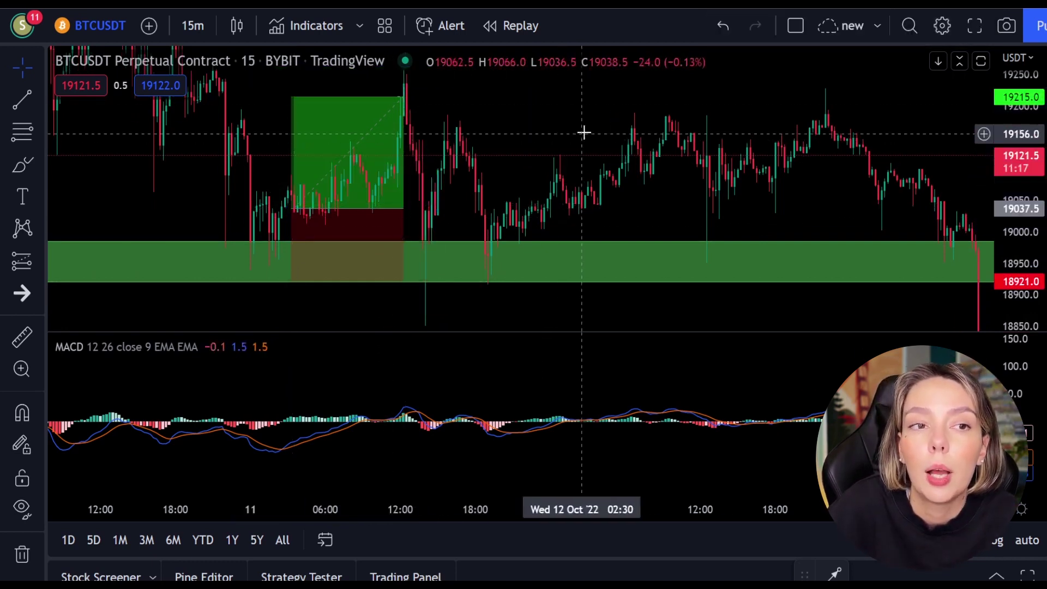
- Delete the long position entered at 19,037.5 on 11 Oct
click(338, 140)
key(Delete)
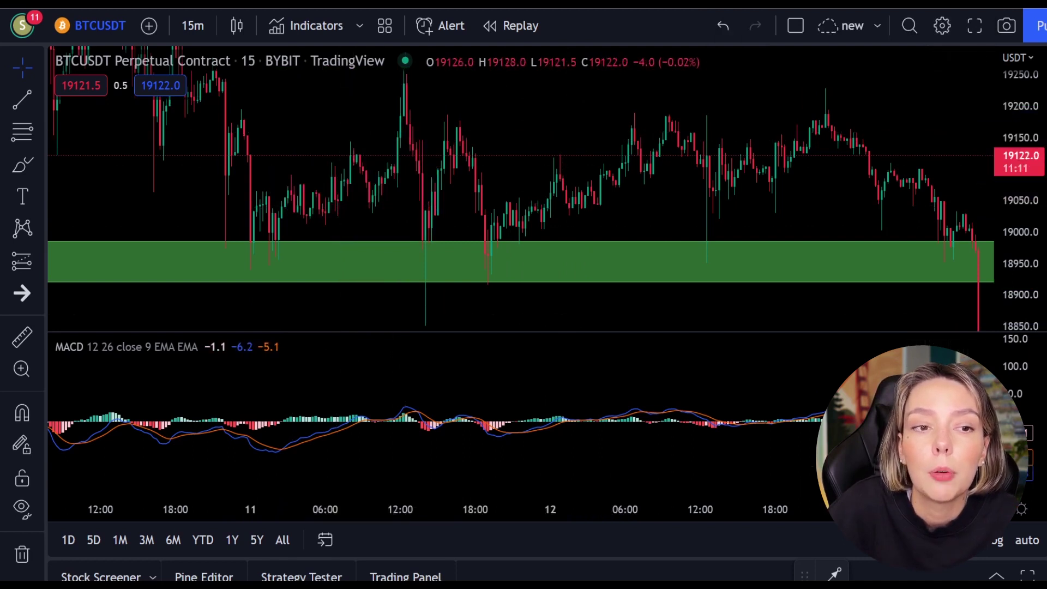
key(ctrl+z)
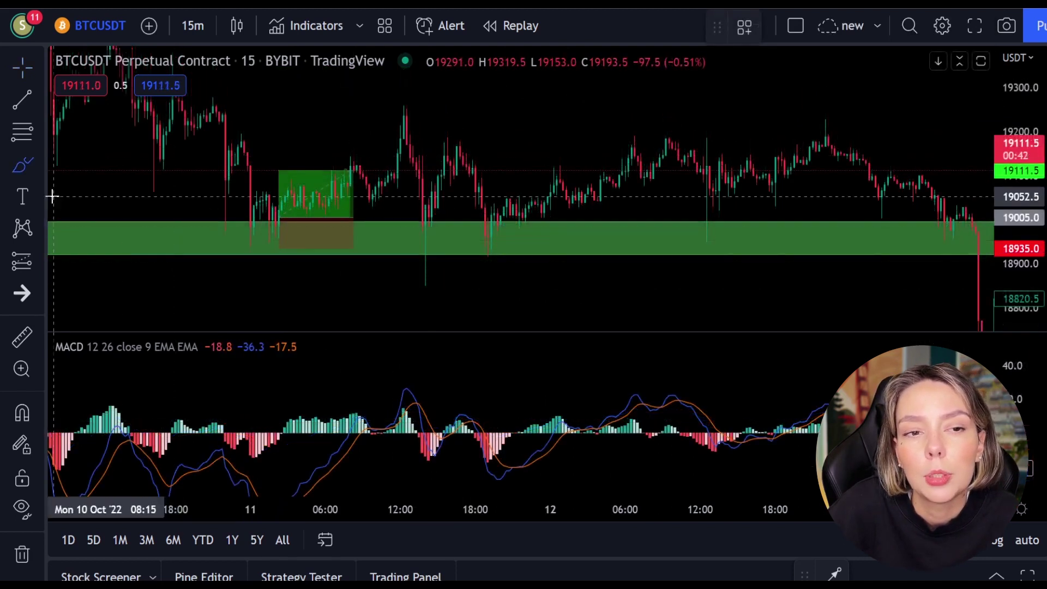
- Circle the late 11 Oct price bounce in the support zone and the matching MACD crossover with the brush
mouse_move(519, 224)
mouse_down()
mouse_move(491, 226)
mouse_move(533, 220)
mouse_up()
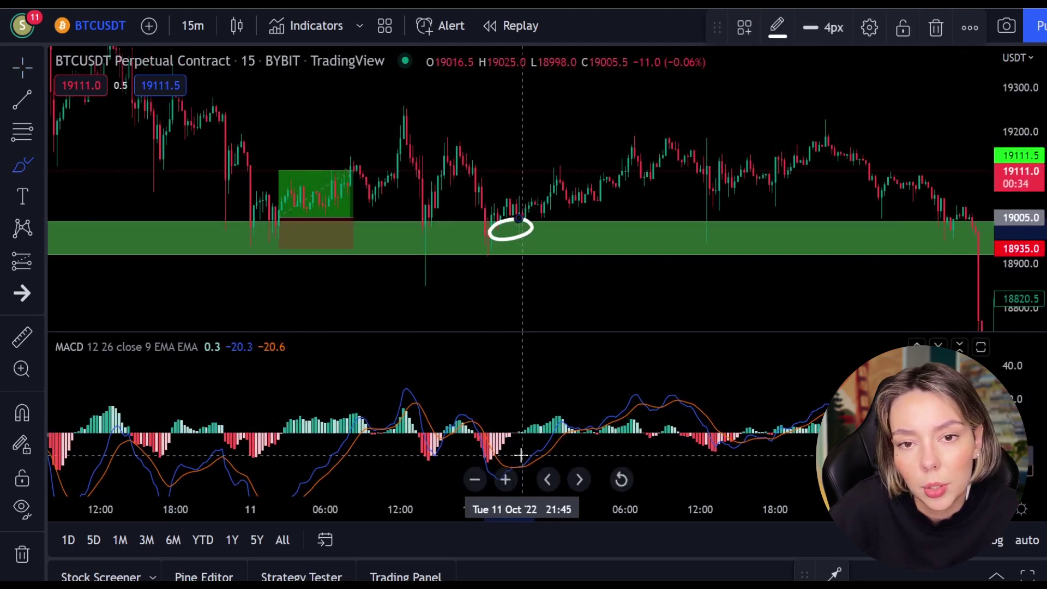
drag(510, 475, 523, 449)
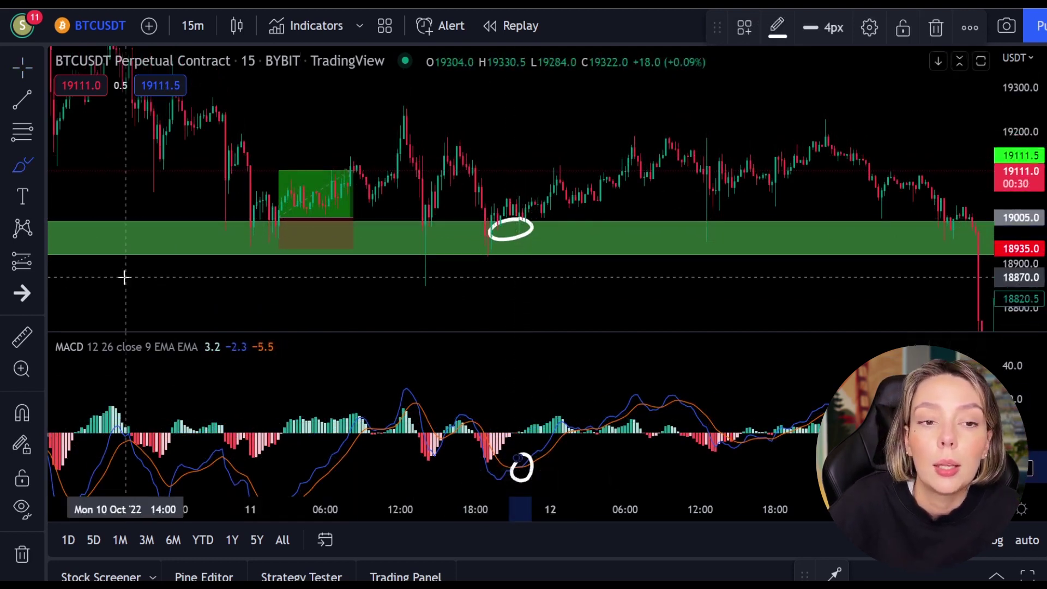
- Place a long position at 19,016 on the late 11 Oct bounce, with stop 18,908.5 and target 19,180.5, ending where price reaches the target
click(16, 266)
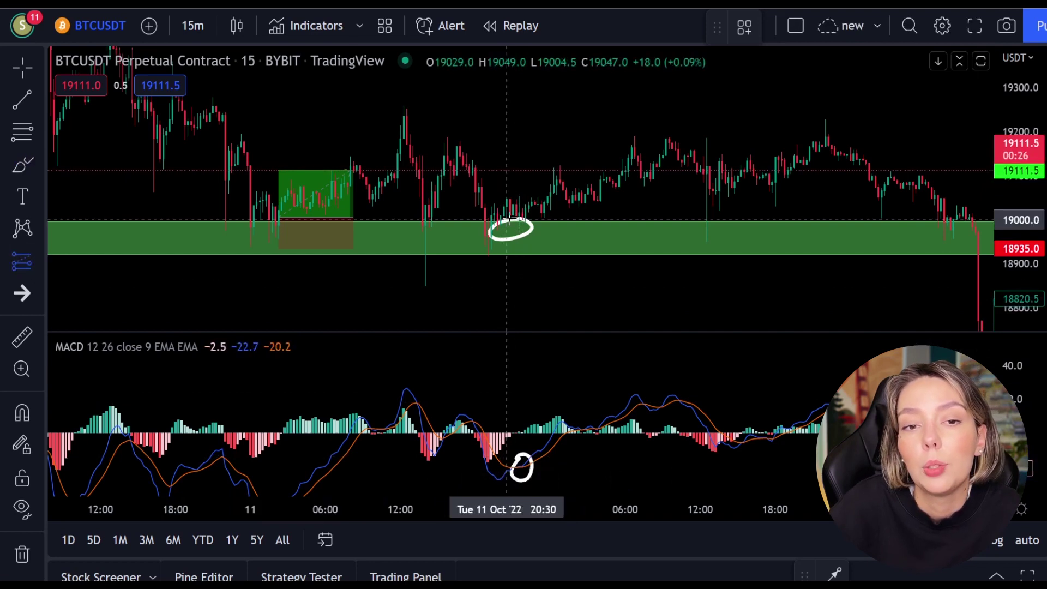
click(513, 214)
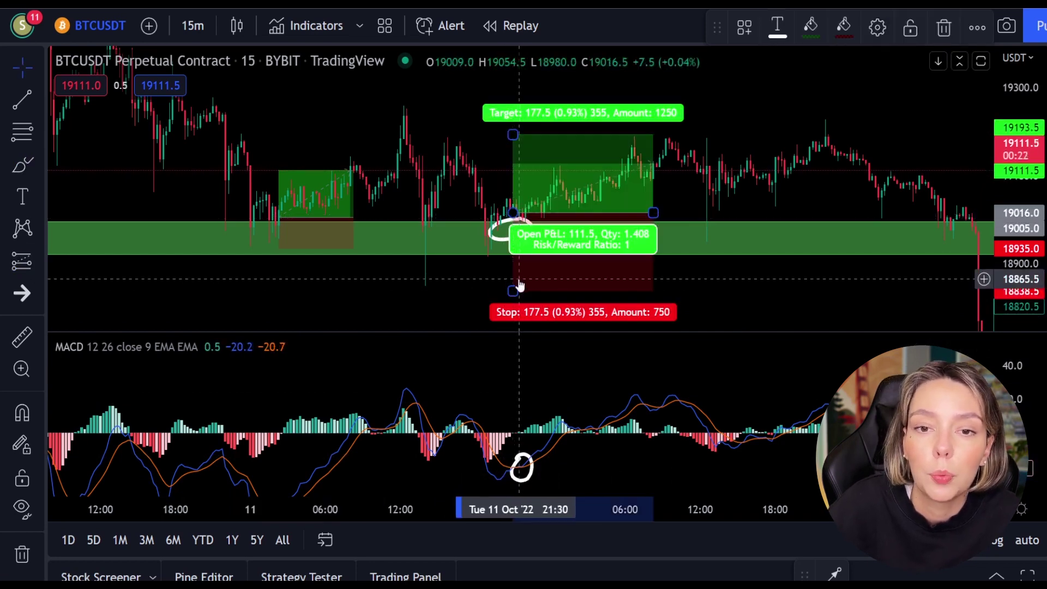
drag(515, 287, 515, 261)
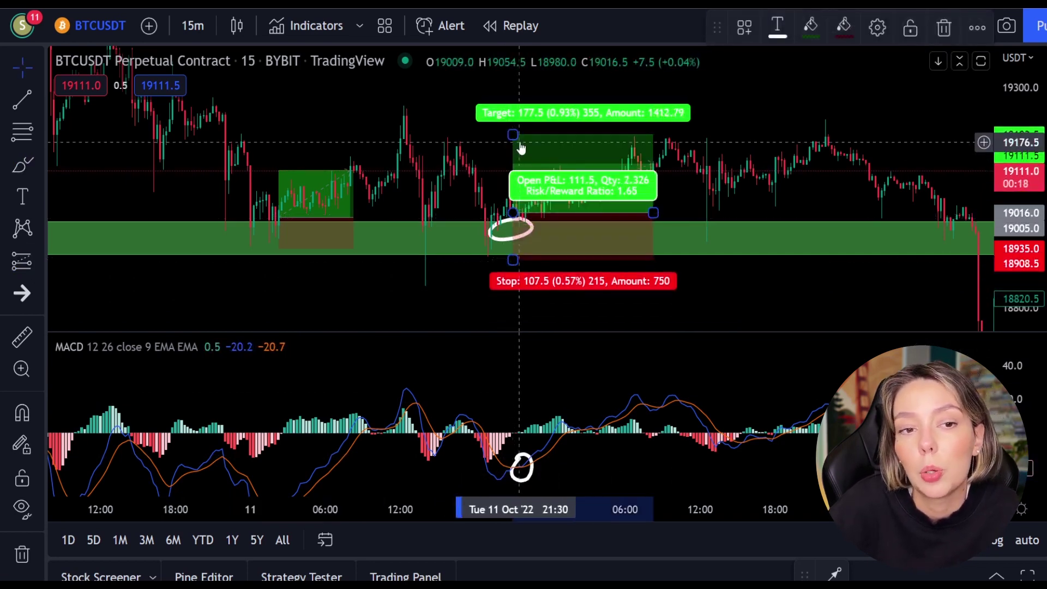
drag(514, 135, 517, 140)
drag(653, 210, 635, 211)
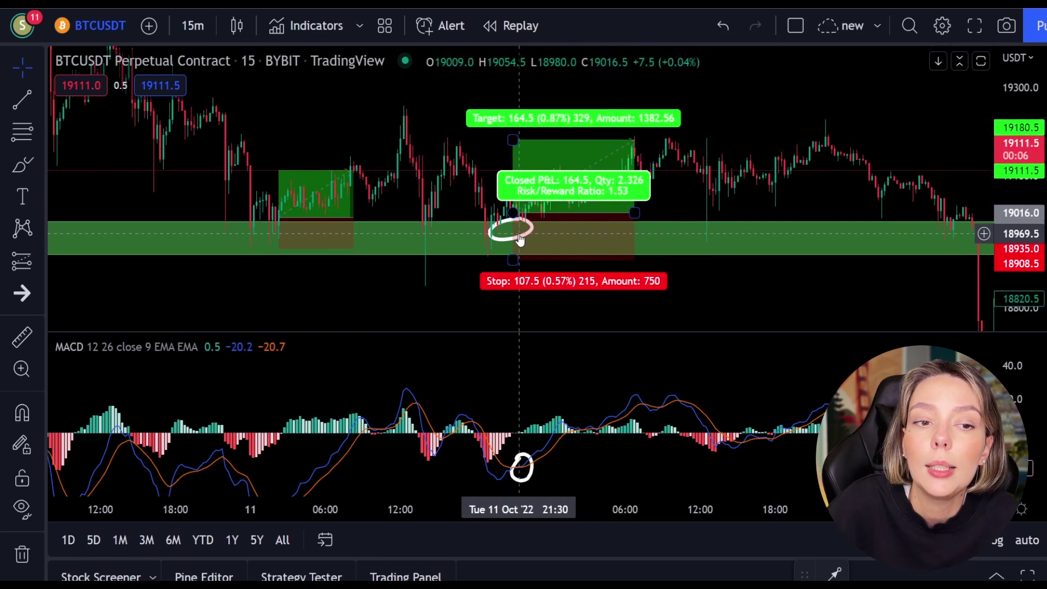
- Delete the brush circles around the support-zone bounce and the MACD crossover
click(502, 239)
key(Delete)
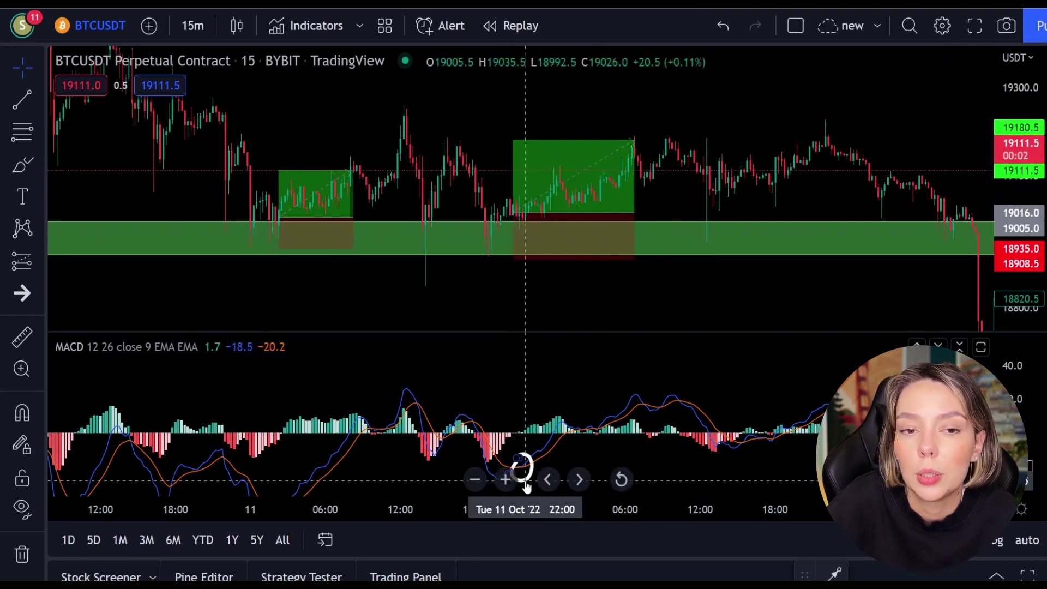
click(532, 462)
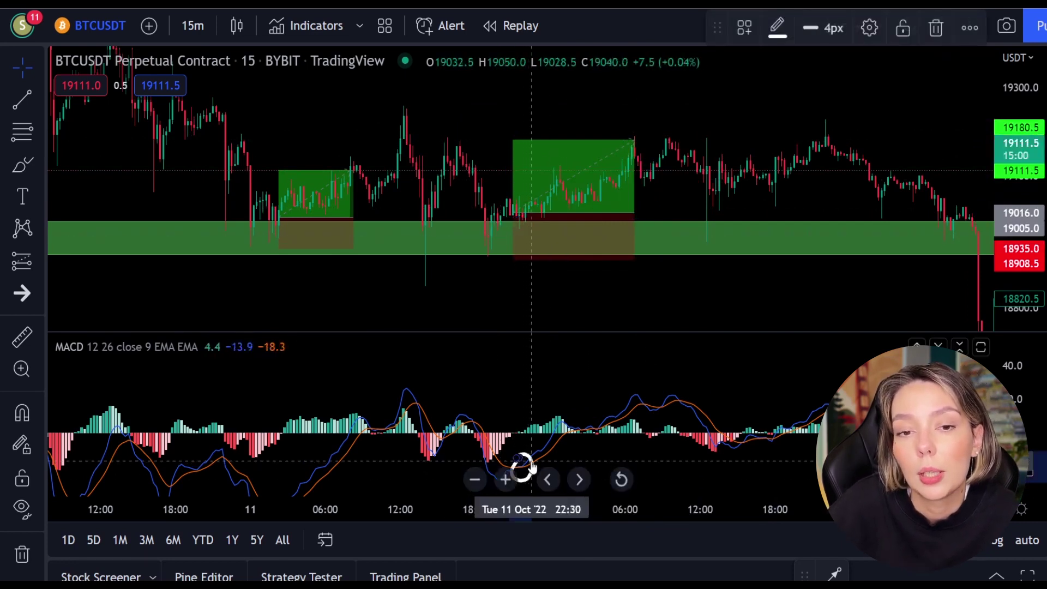
key(Delete)
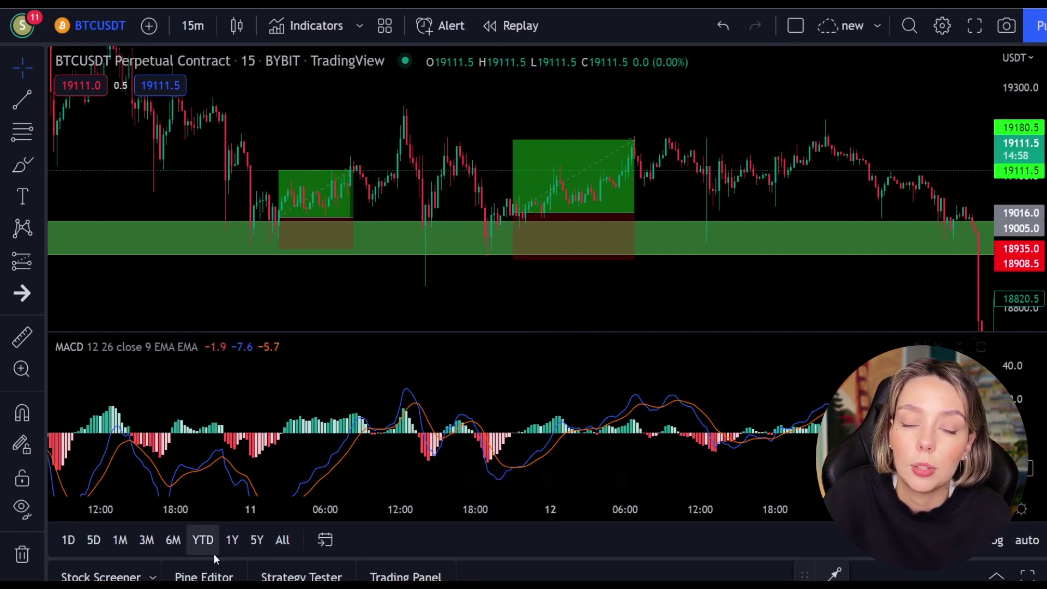